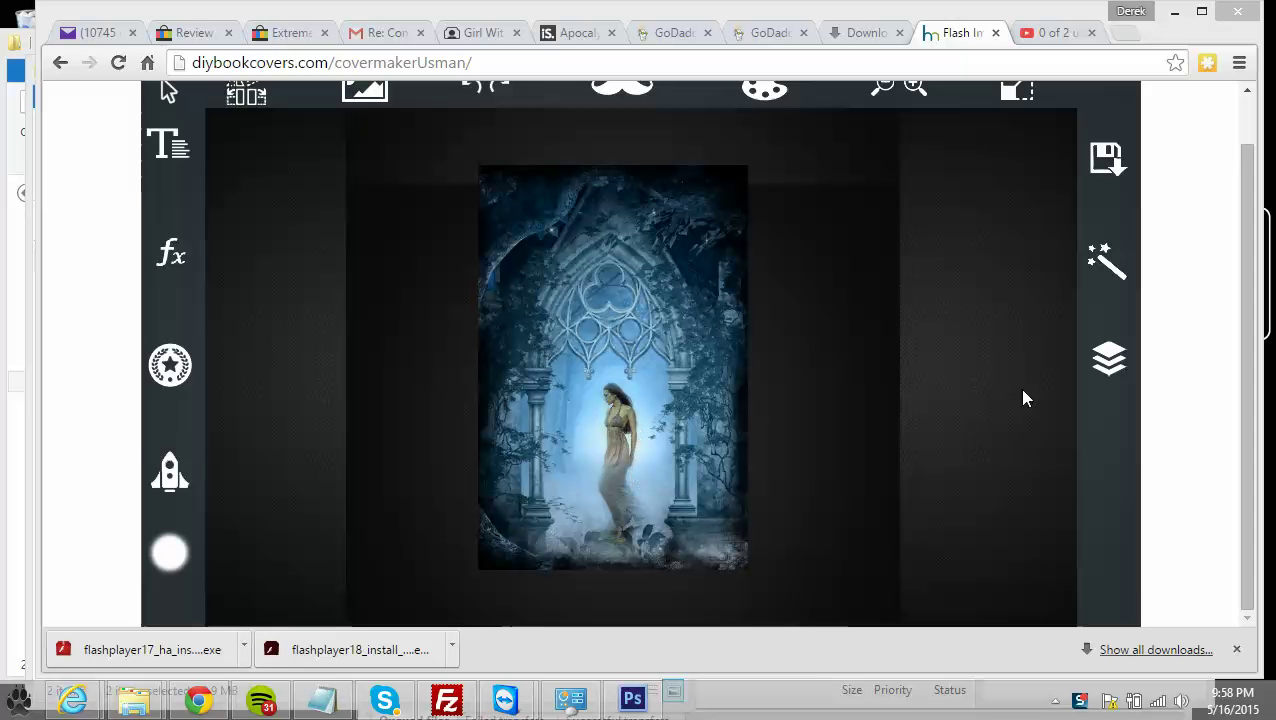
Step: Show the cover's layers (three image layers, one text layer), leaving blend mode at Normal
left_click(1108, 358)
left_click(1088, 420)
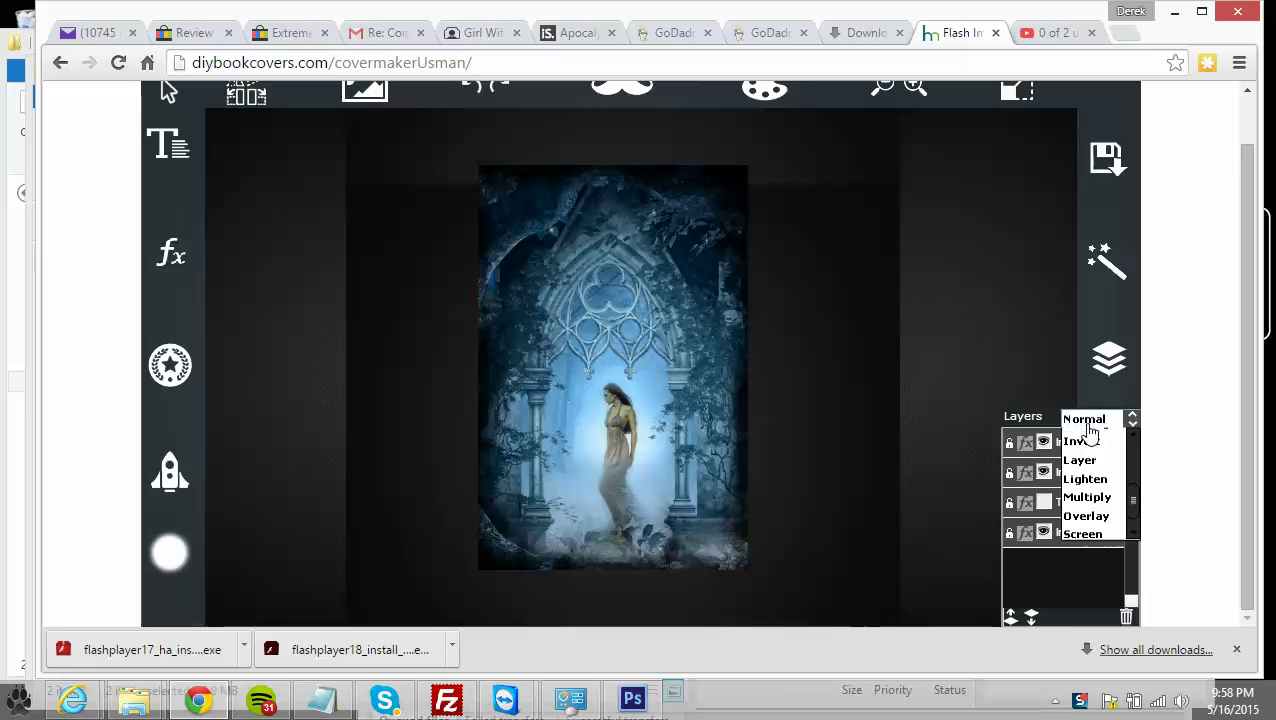
scroll(1090, 512, "down", 1)
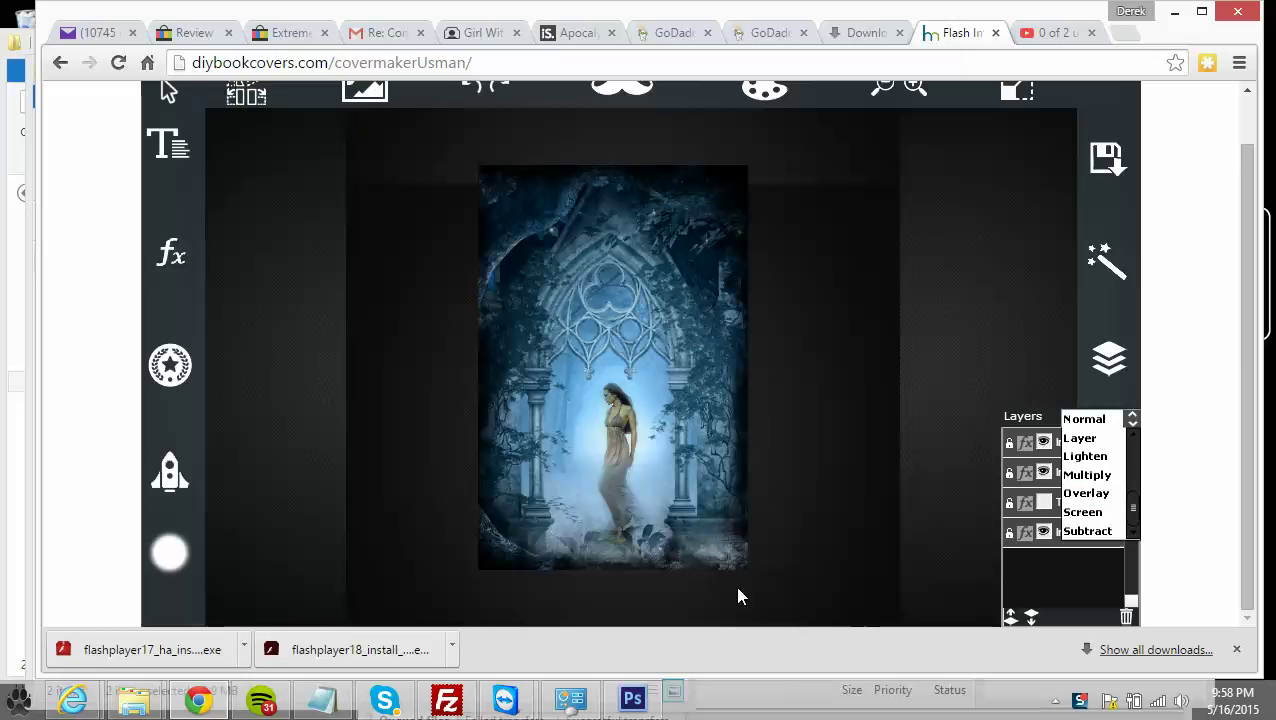
left_click(829, 284)
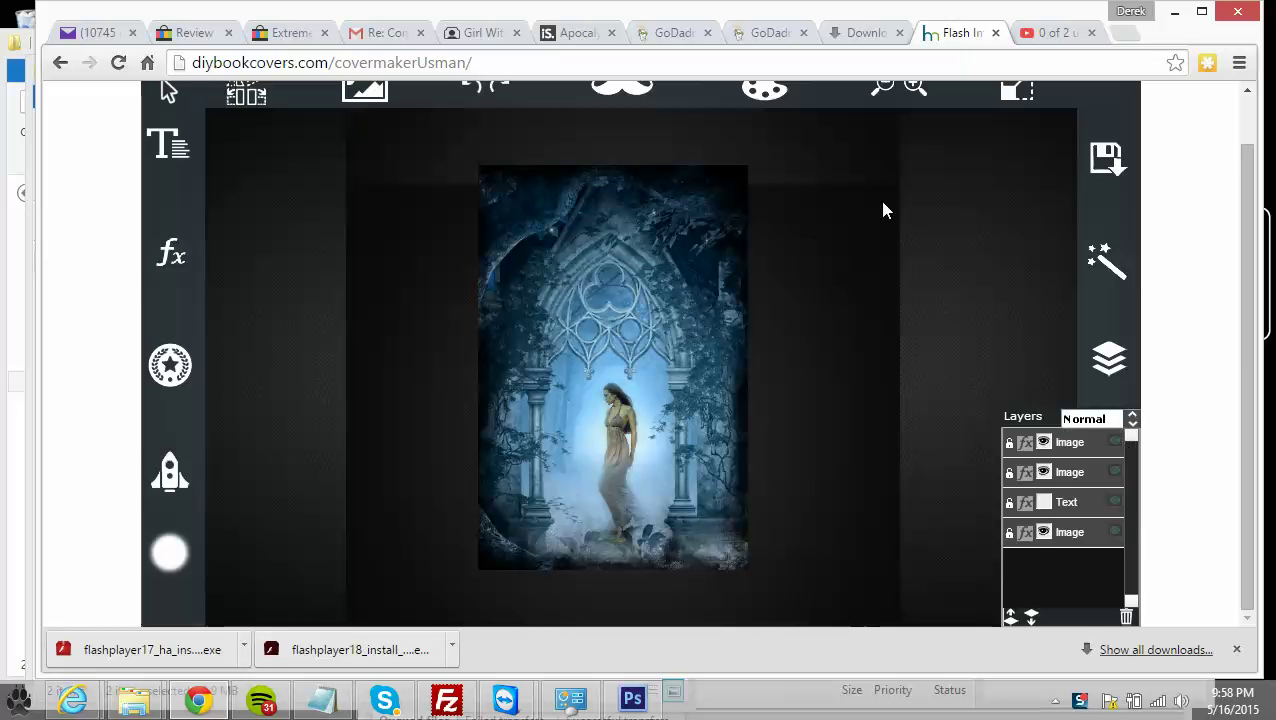
scroll(917, 199, "up", 1)
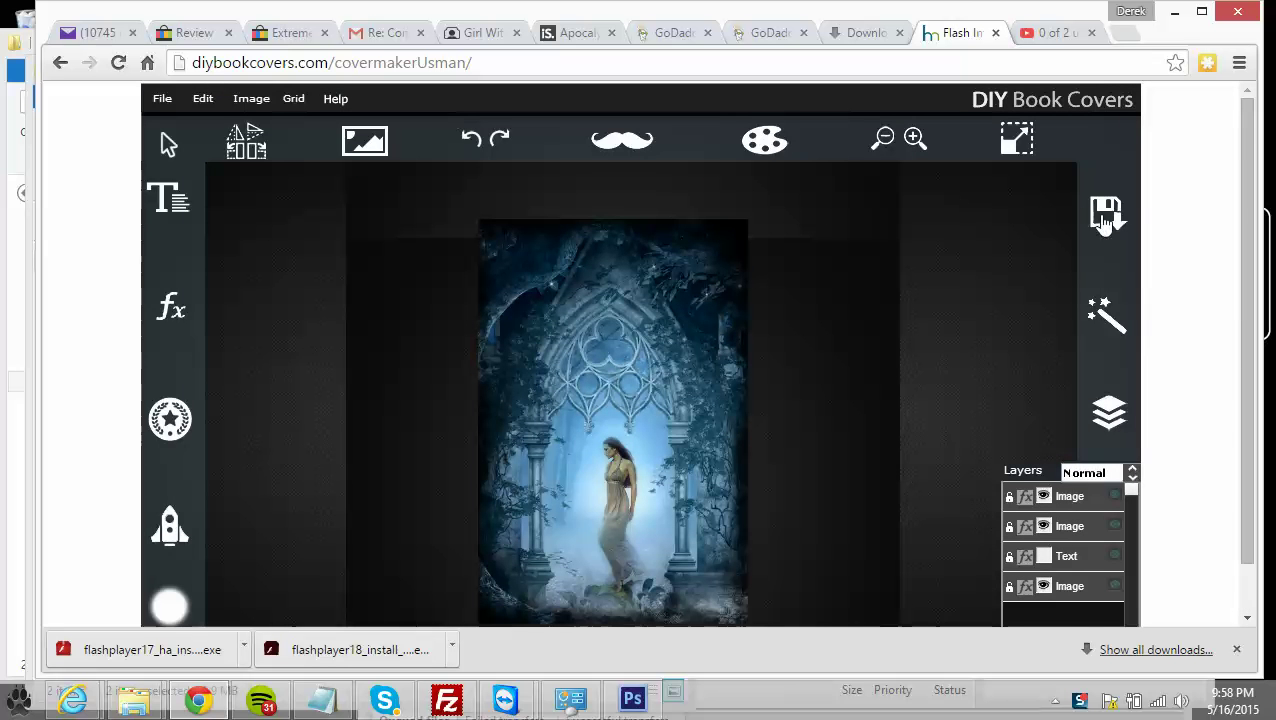
scroll(914, 239, "down", 1)
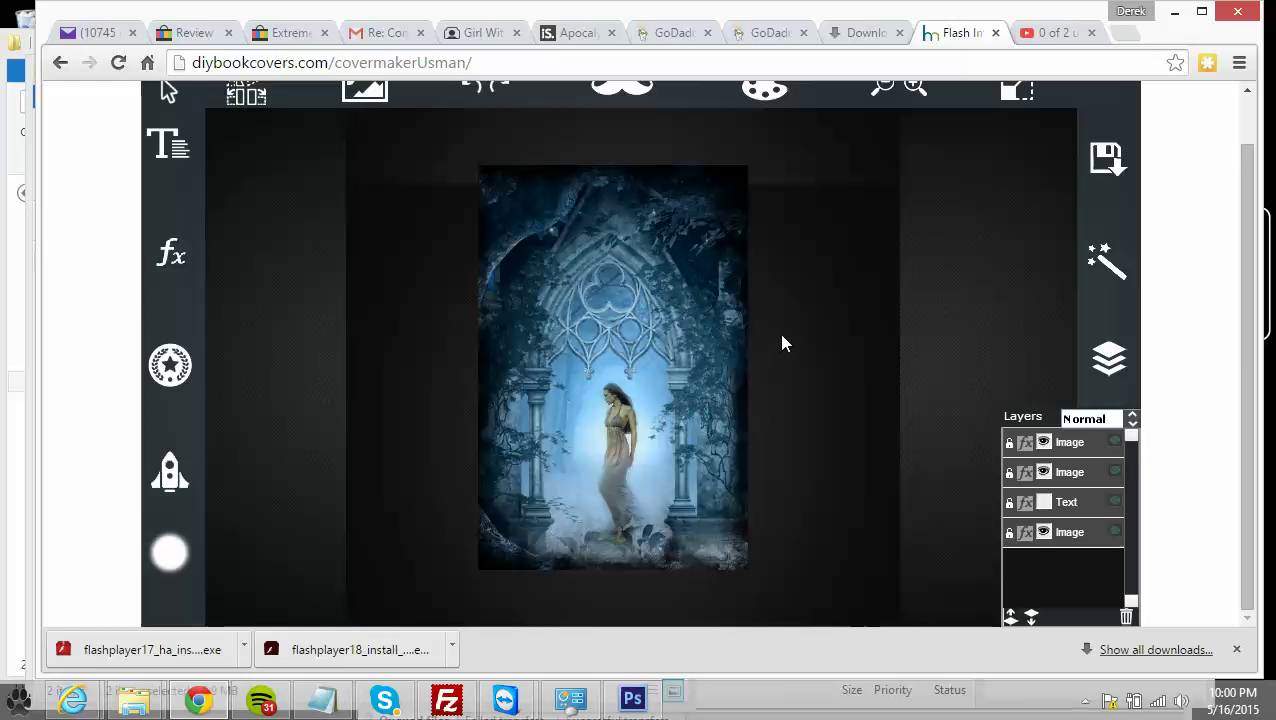
scroll(805, 322, "up", 1)
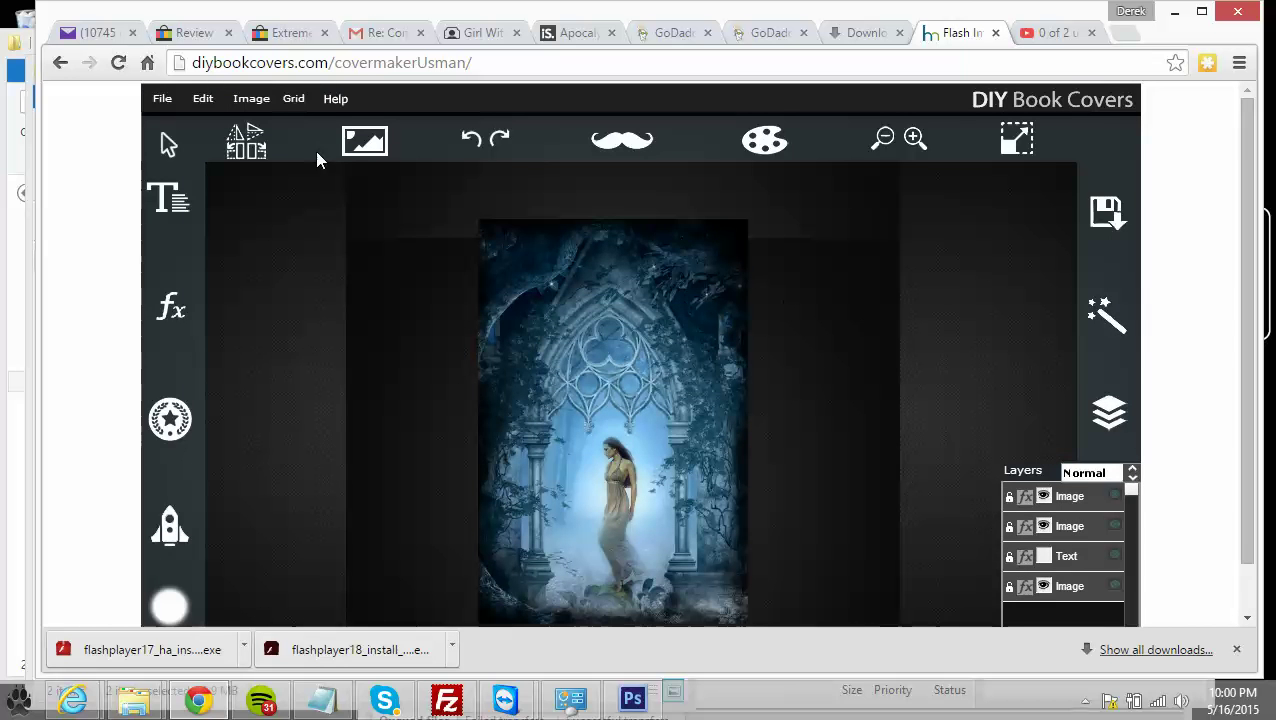
Step: Start an image import and browse up to the newsamples folder
left_click(365, 141)
left_click(374, 196)
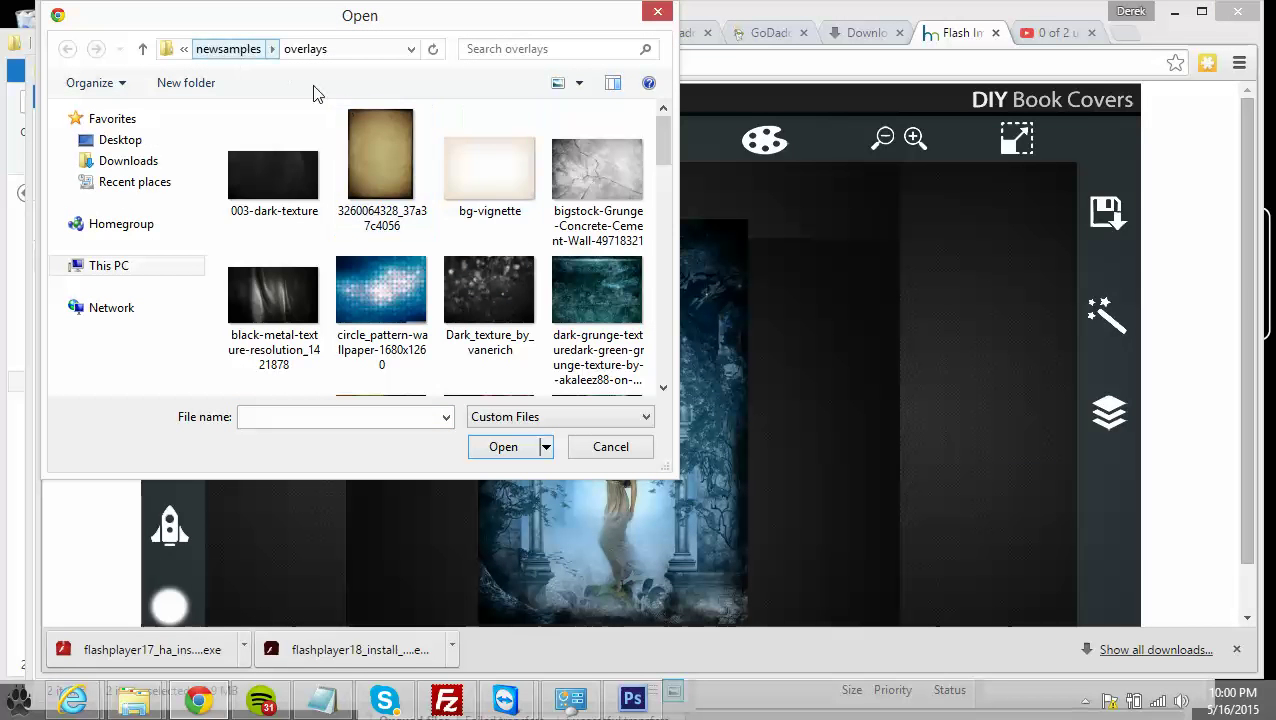
left_click(228, 48)
left_click(484, 278)
Step: Scroll the newsamples thumbnails to compare the large and small archway photo file sizes
scroll(587, 232, "down", 8)
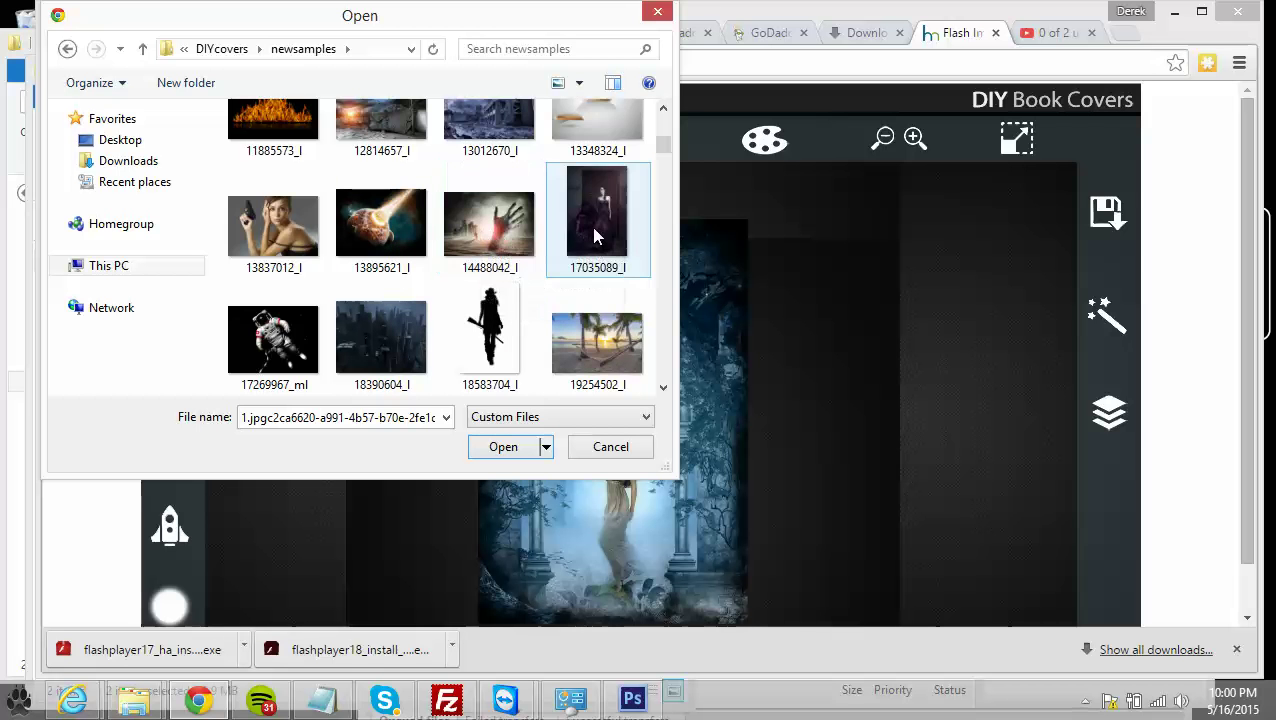
scroll(587, 220, "down", 5)
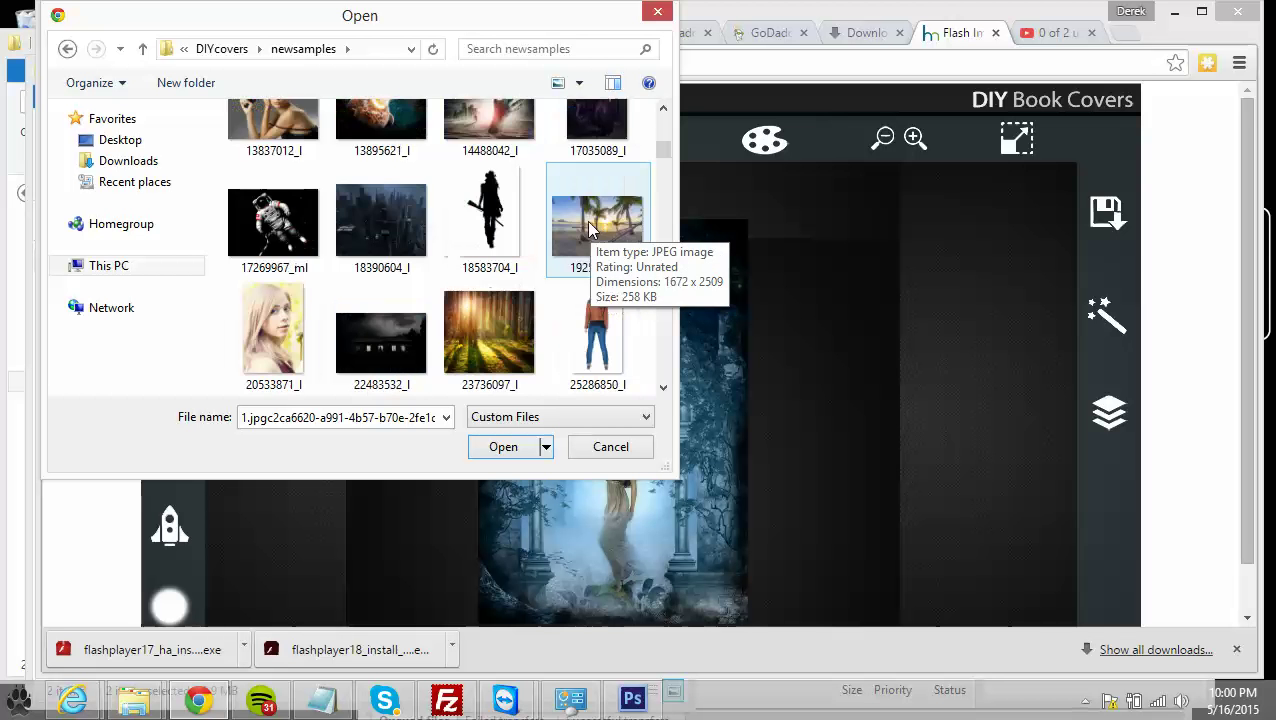
scroll(587, 229, "down", 15)
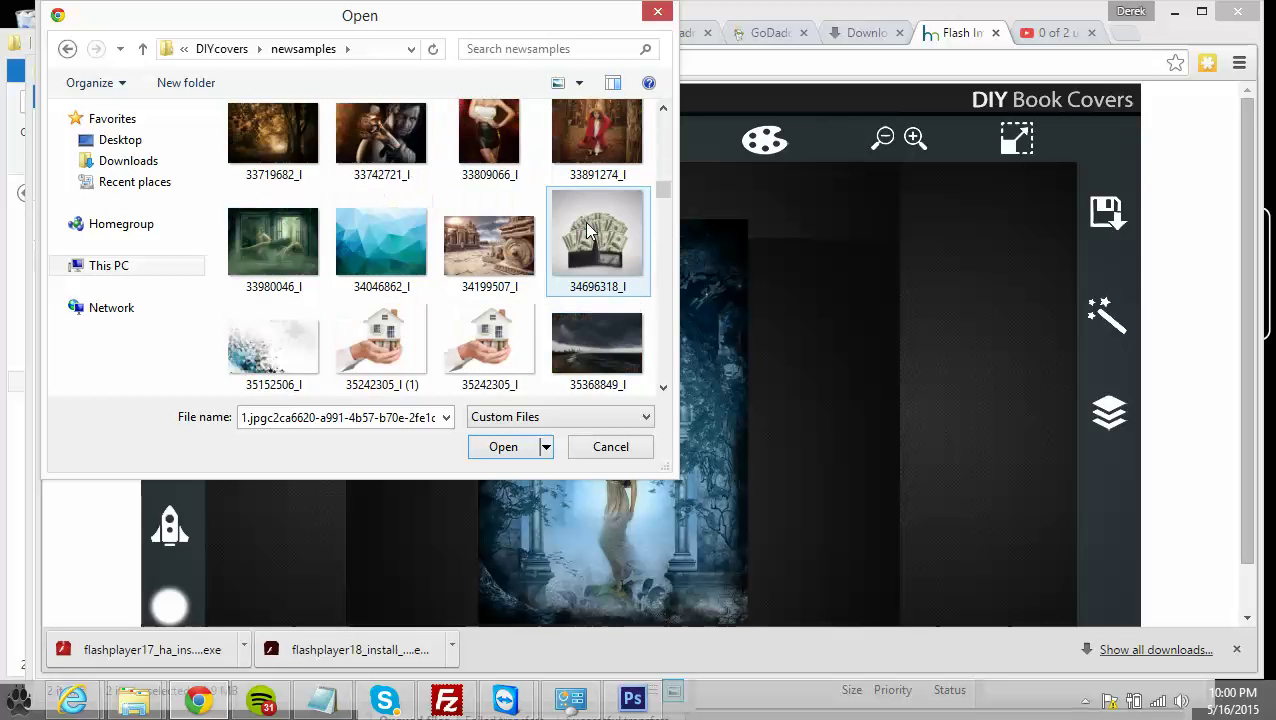
scroll(530, 235, "down", 15)
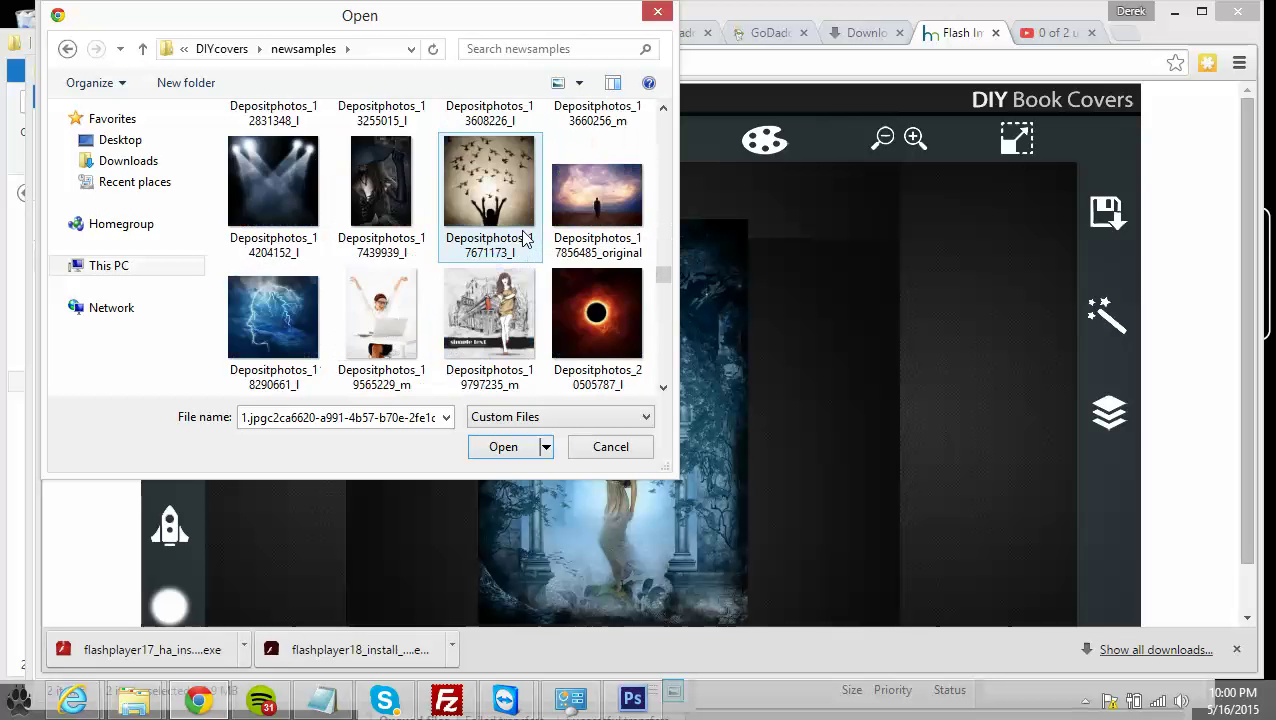
scroll(455, 235, "down", 8)
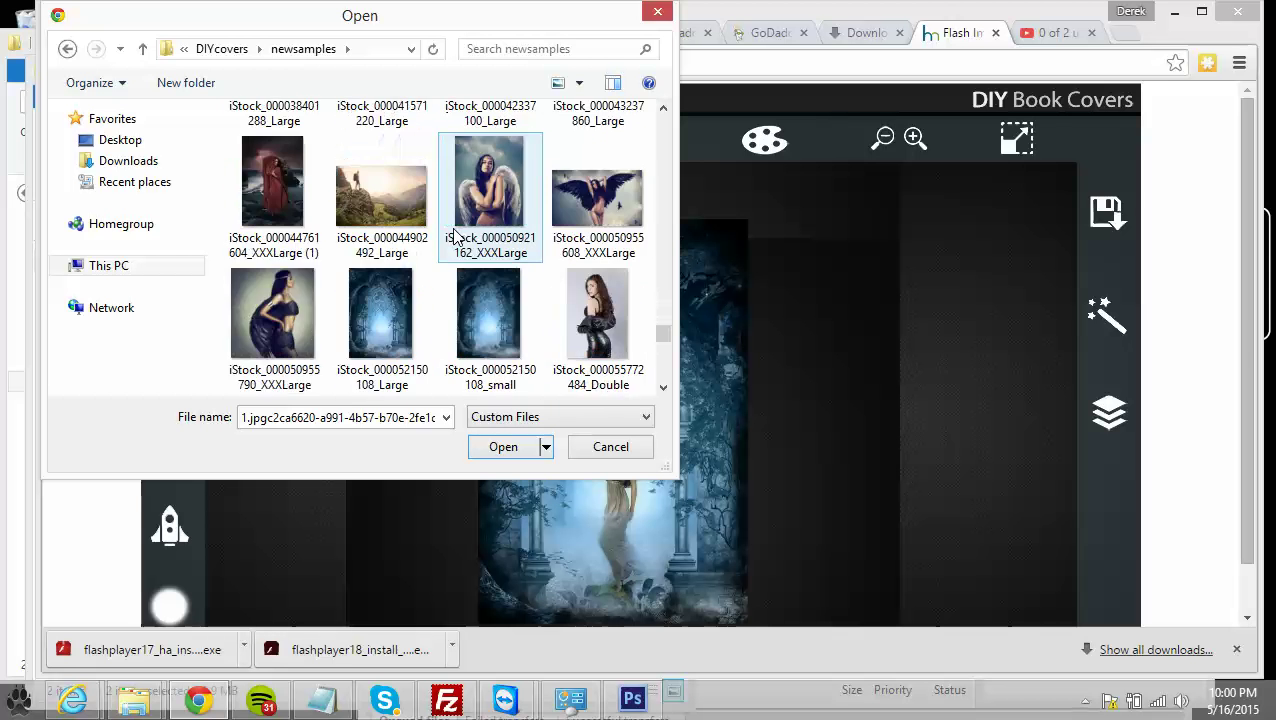
scroll(425, 255, "up", 1)
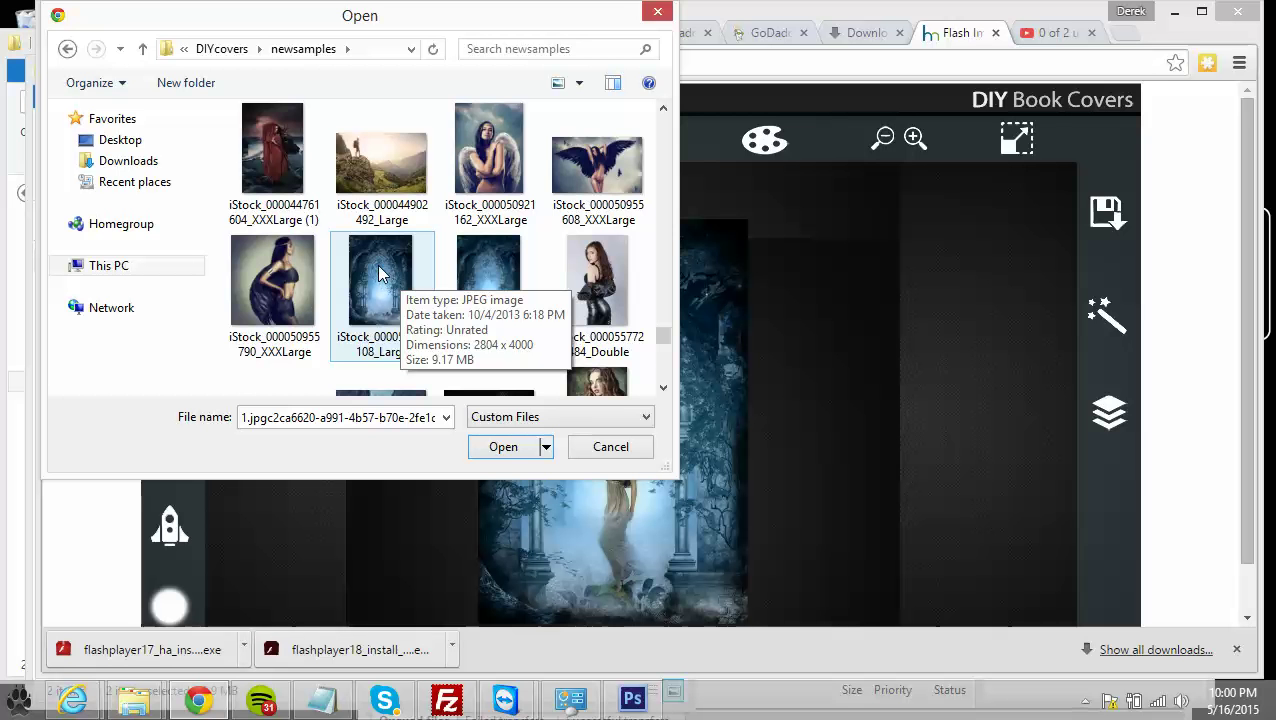
scroll(556, 236, "up", 4)
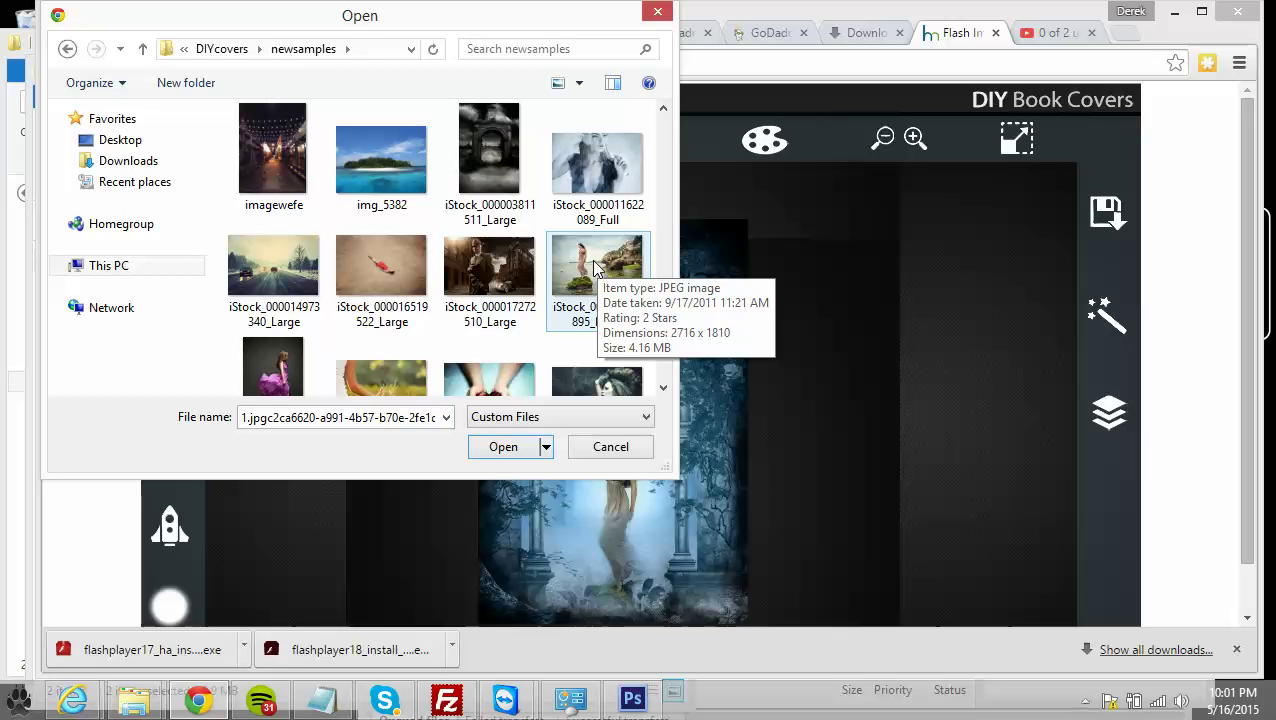
scroll(596, 268, "down", 1)
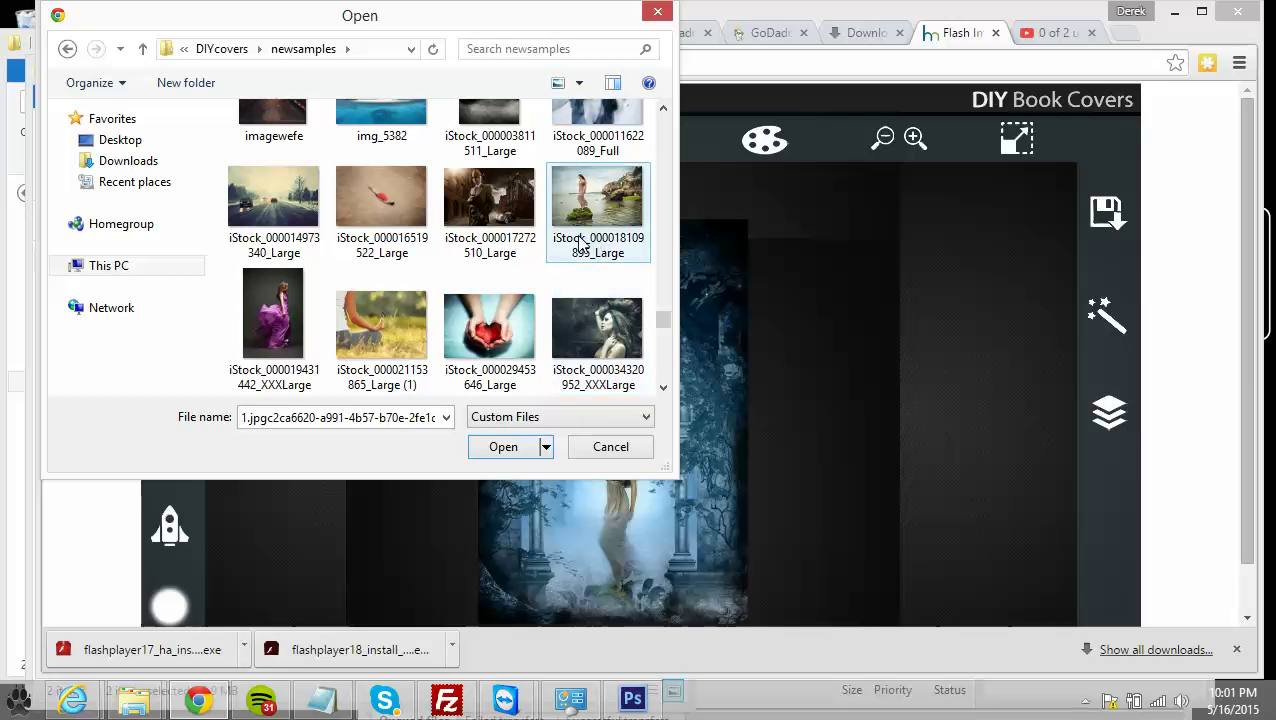
scroll(580, 242, "down", 3)
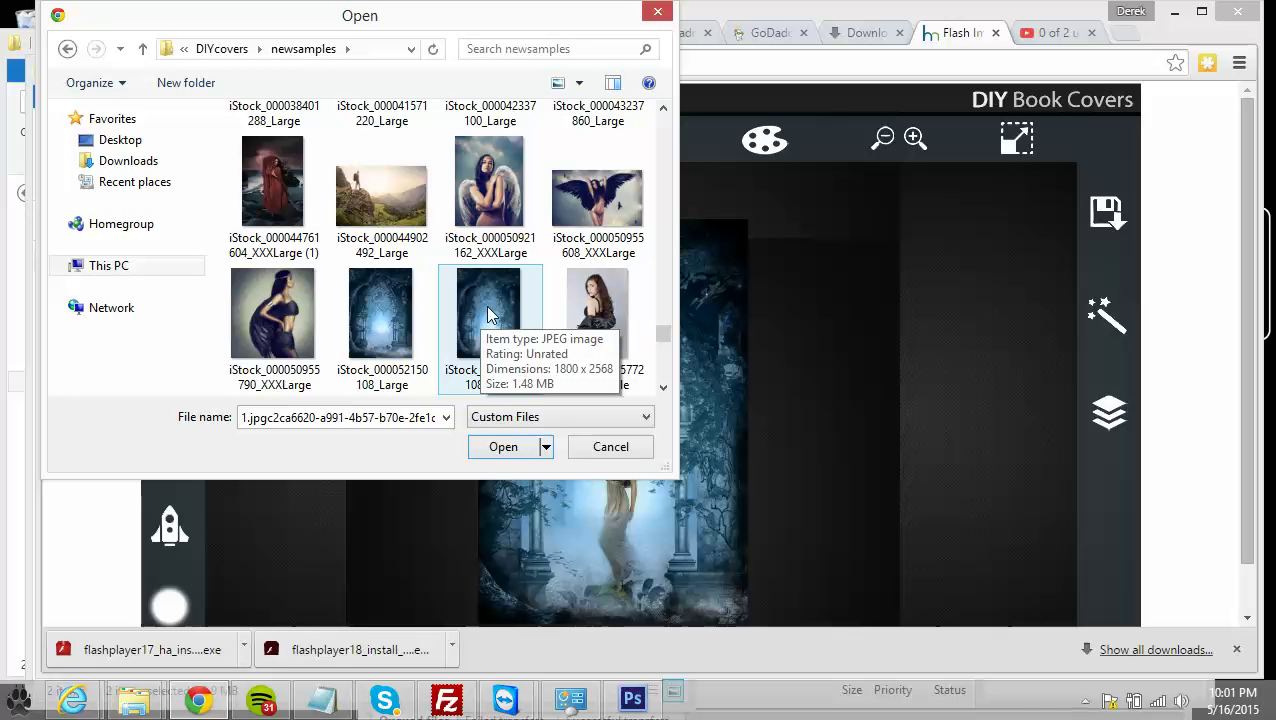
scroll(534, 308, "down", 5)
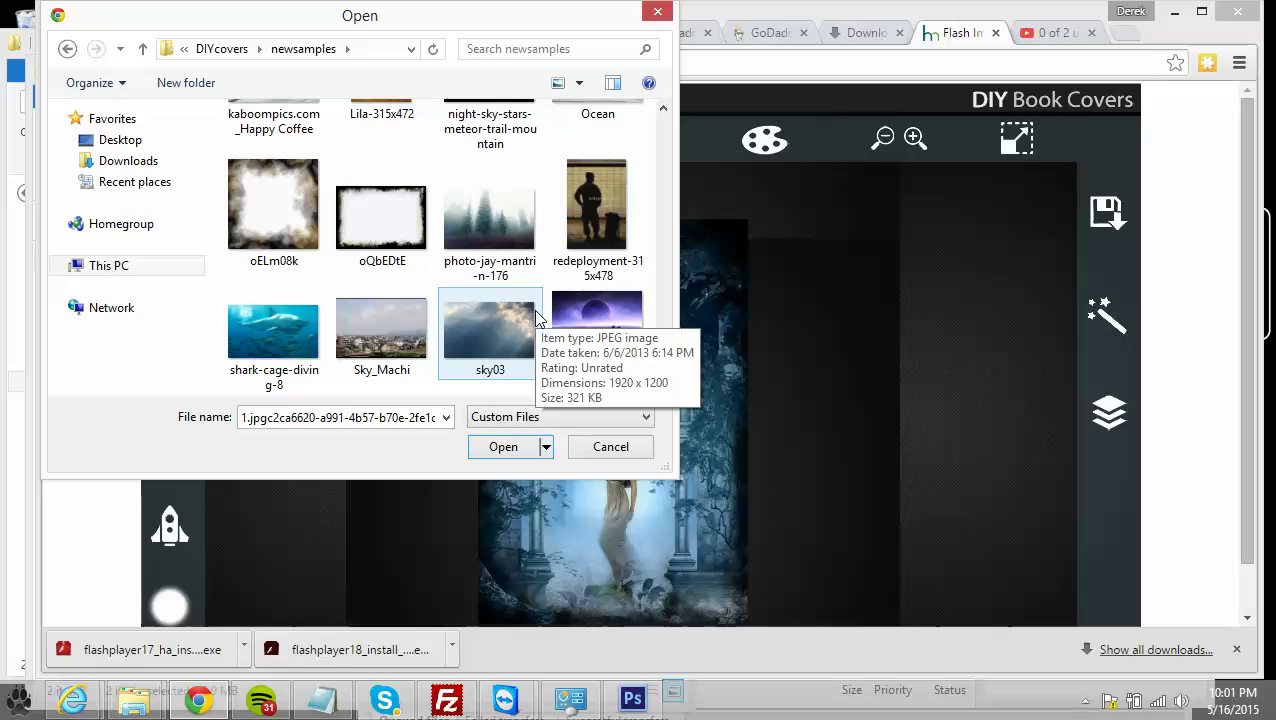
Step: Cancel the import without a file and review the Save Image As format choices
left_click(611, 447)
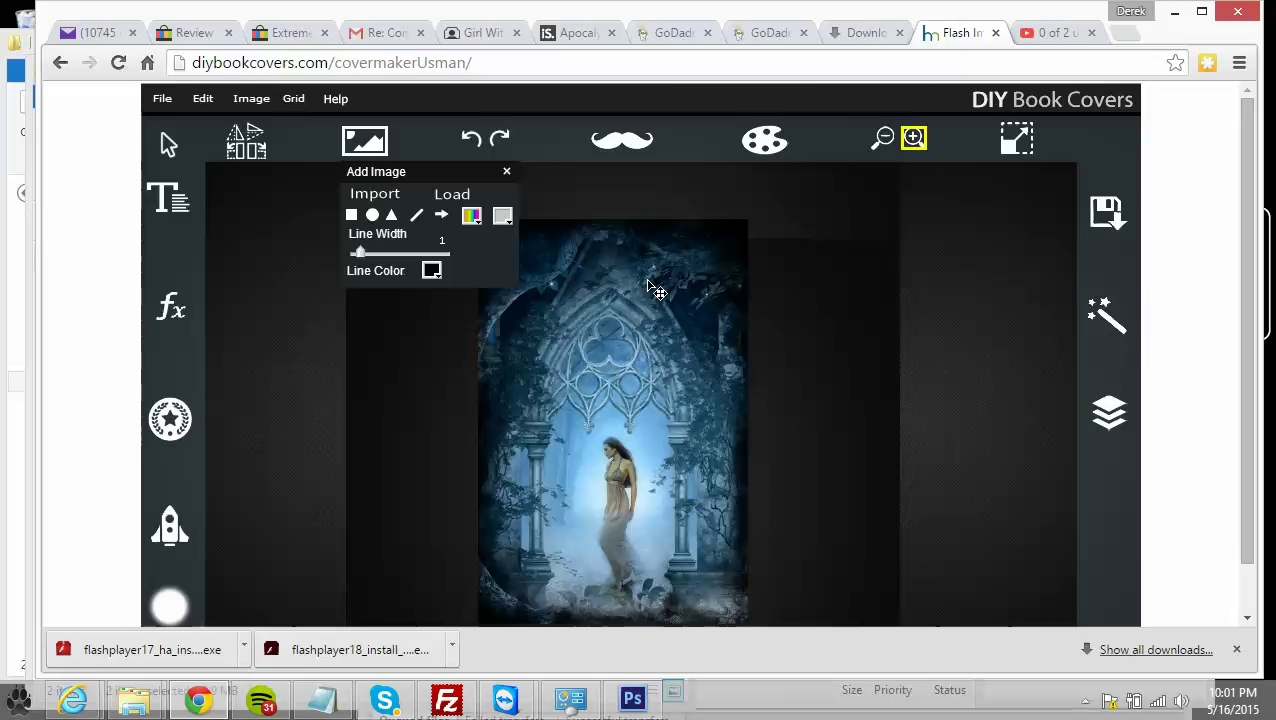
left_click(1092, 222)
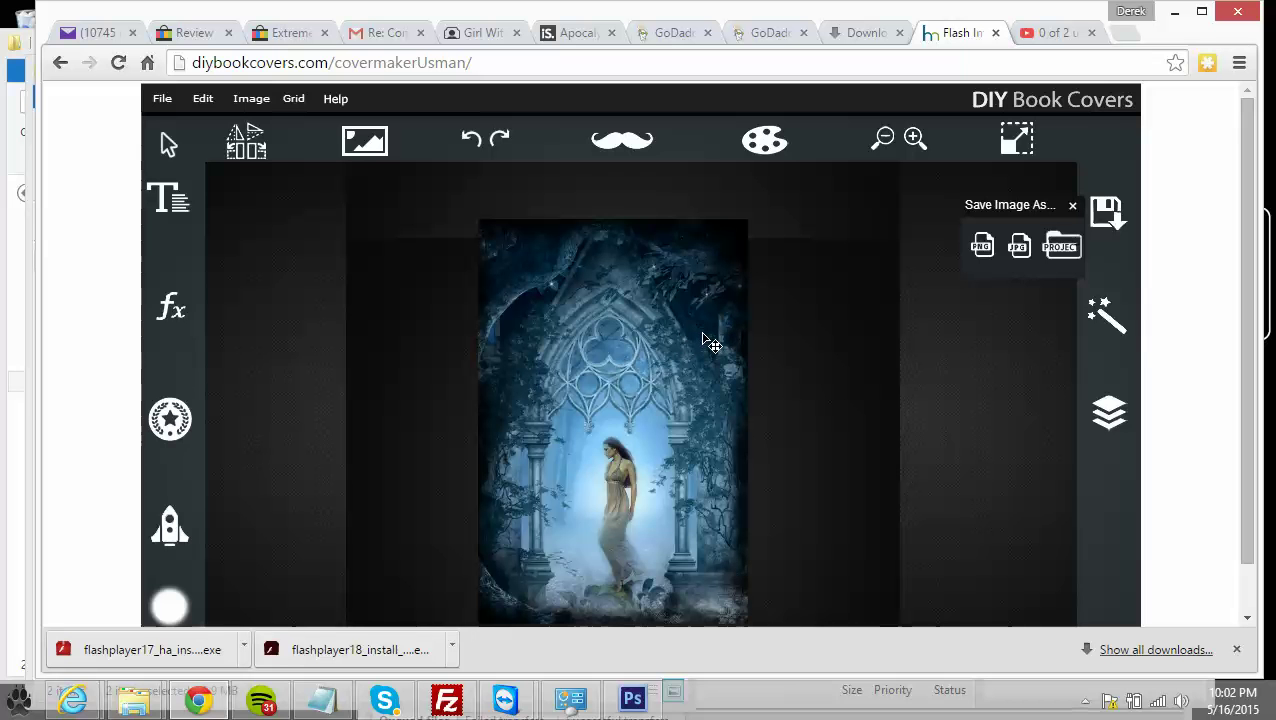
Step: Browse the Custom Size cover presets, then switch to the 123RF 'girl with wild flowers' search
left_click(1017, 138)
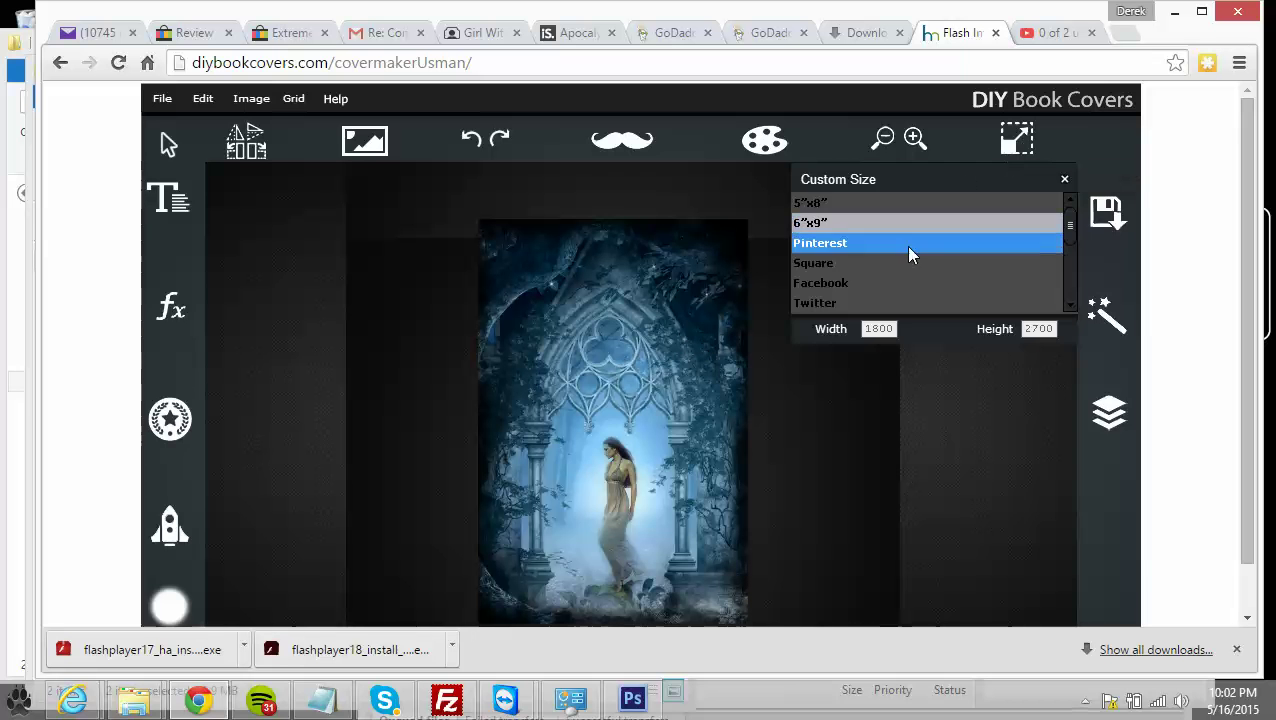
scroll(905, 250, "down", 2)
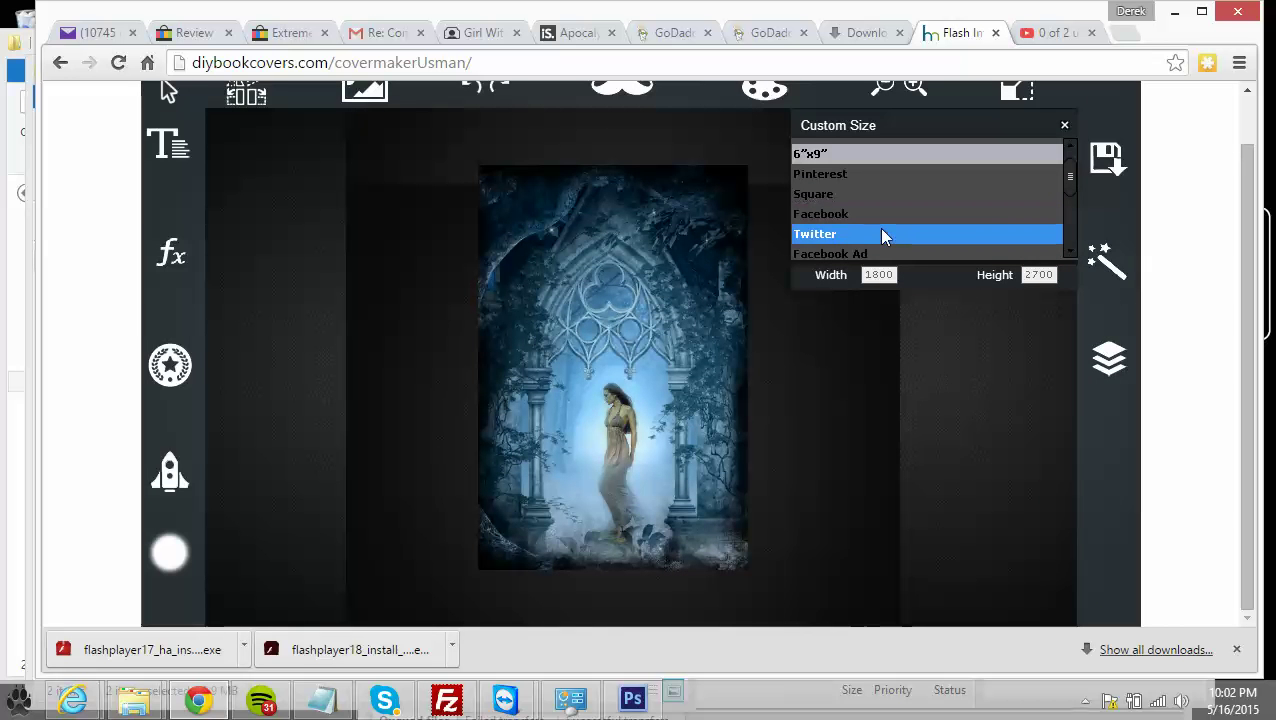
scroll(881, 233, "down", 1)
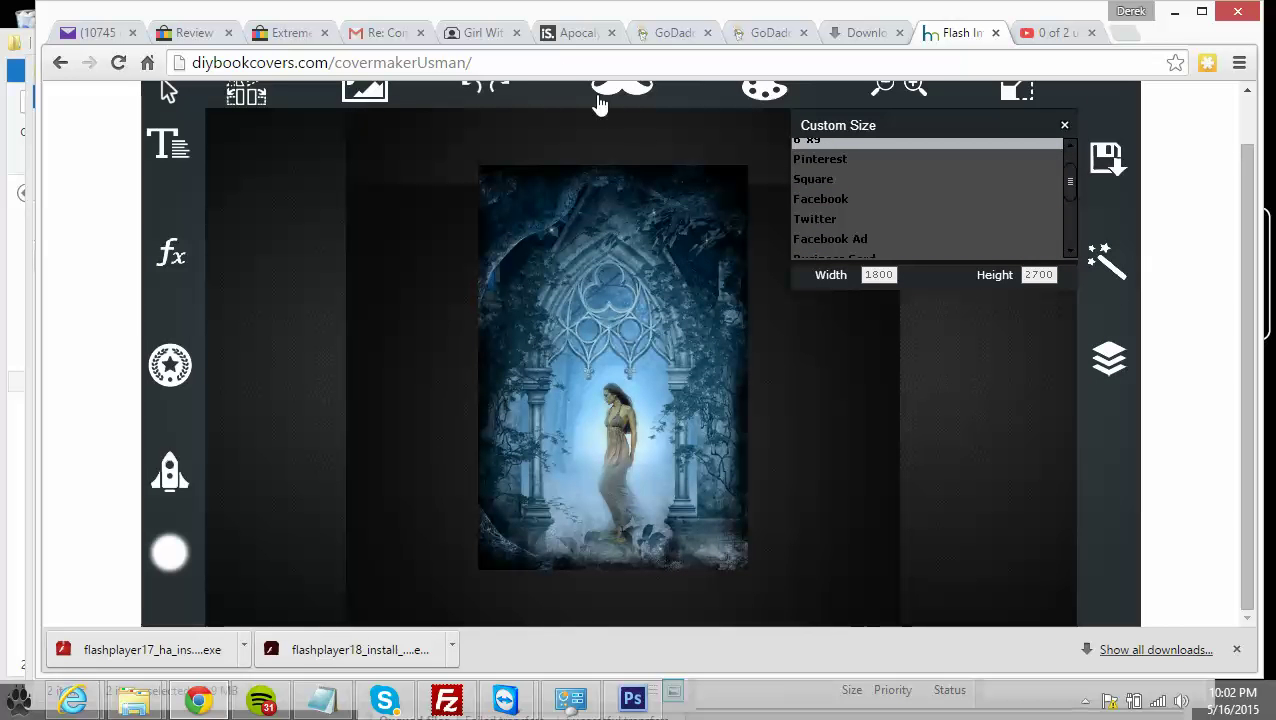
left_click(478, 33)
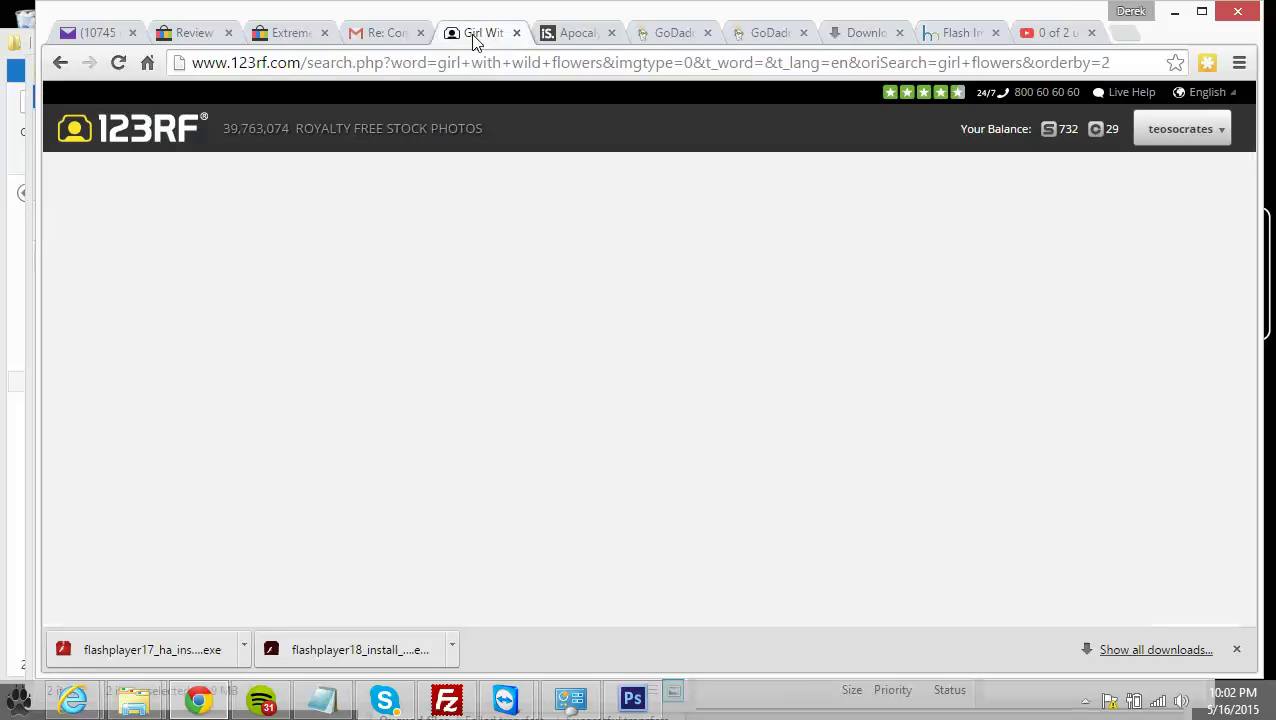
Step: View the destroyed cityscape photo's page in the iStock apocalypse results
left_click(572, 34)
scroll(621, 307, "down", 2)
mouse_move(970, 245)
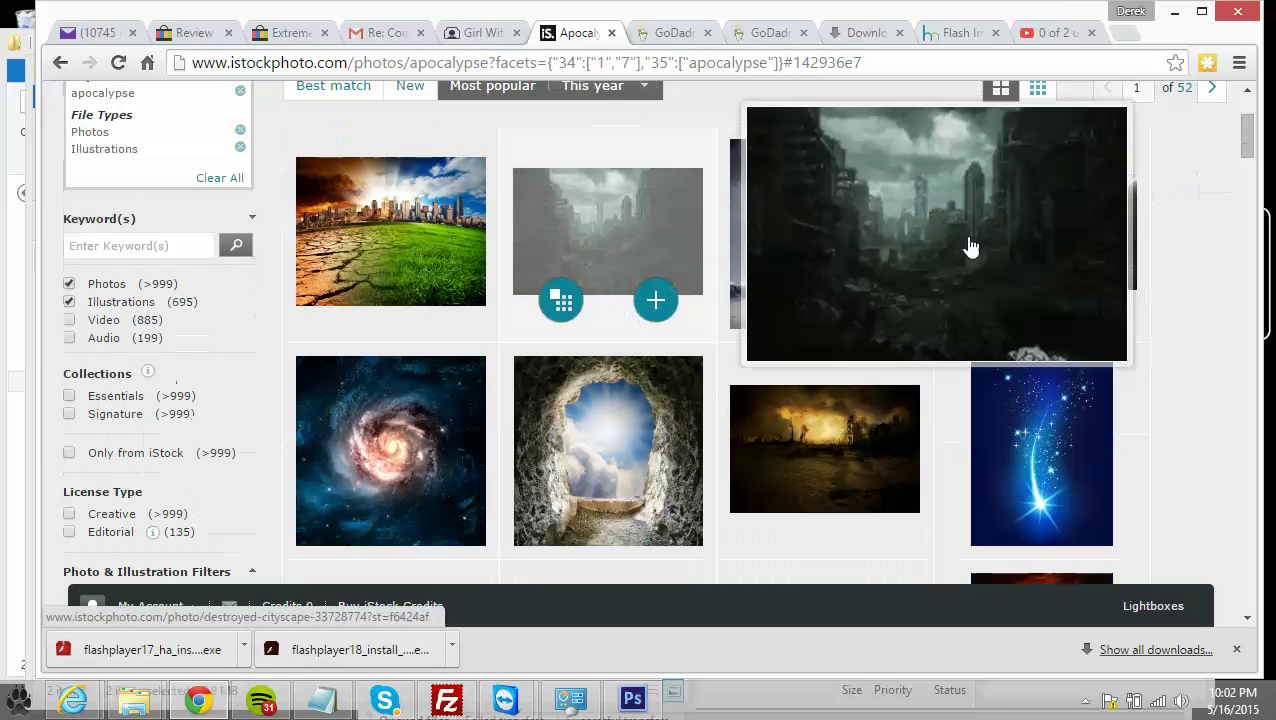
mouse_move(735, 218)
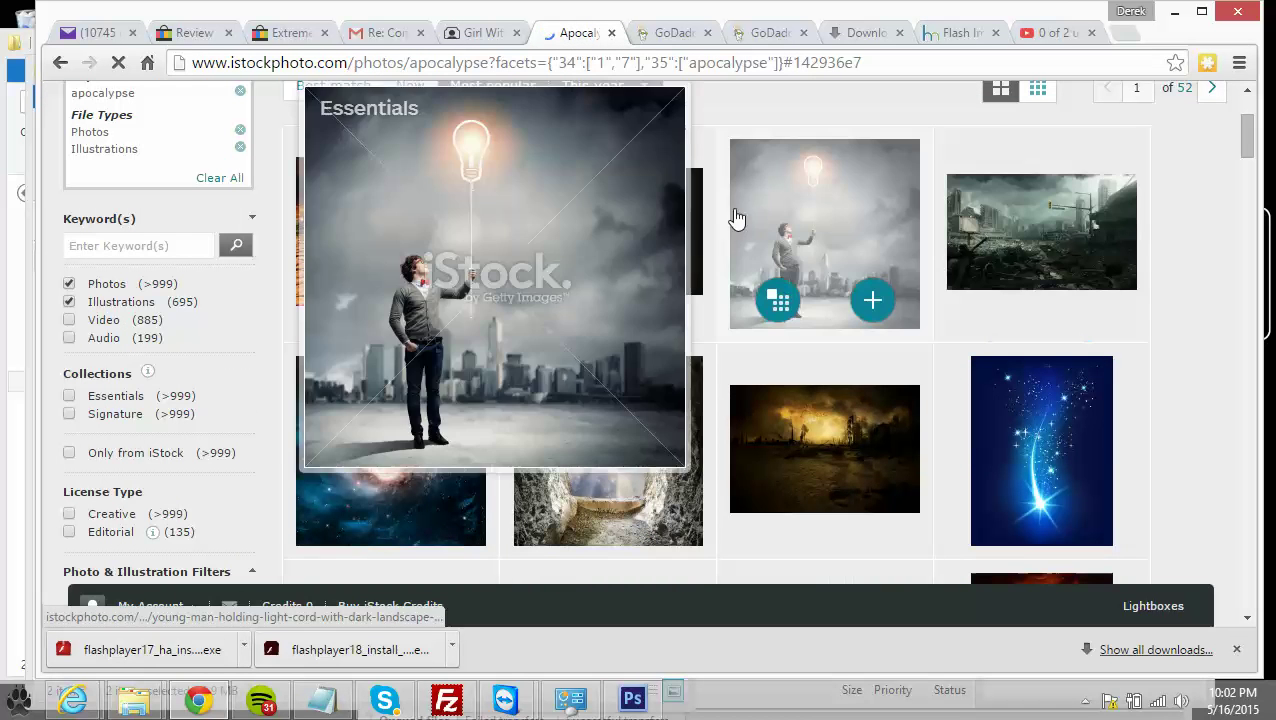
left_click(932, 262)
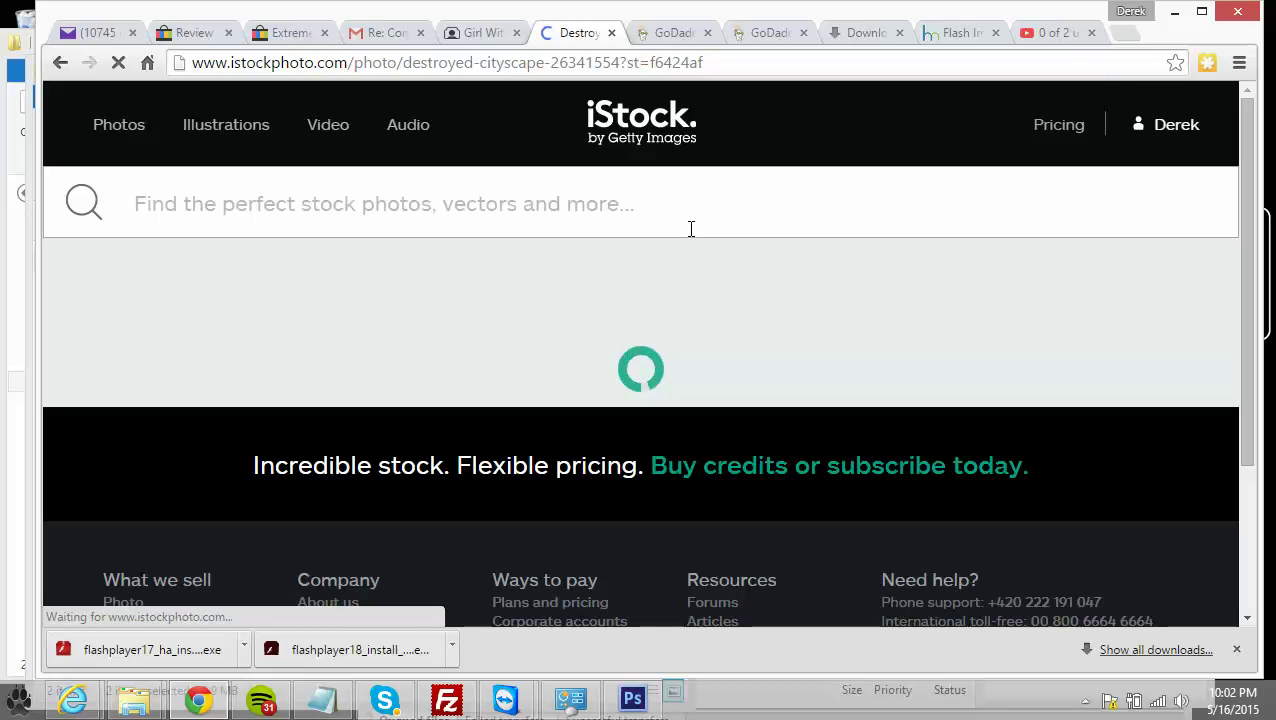
Step: Reload the 123RF search, recheck the cityscape photo sizes, and return to DIY Book Covers
left_click(483, 33)
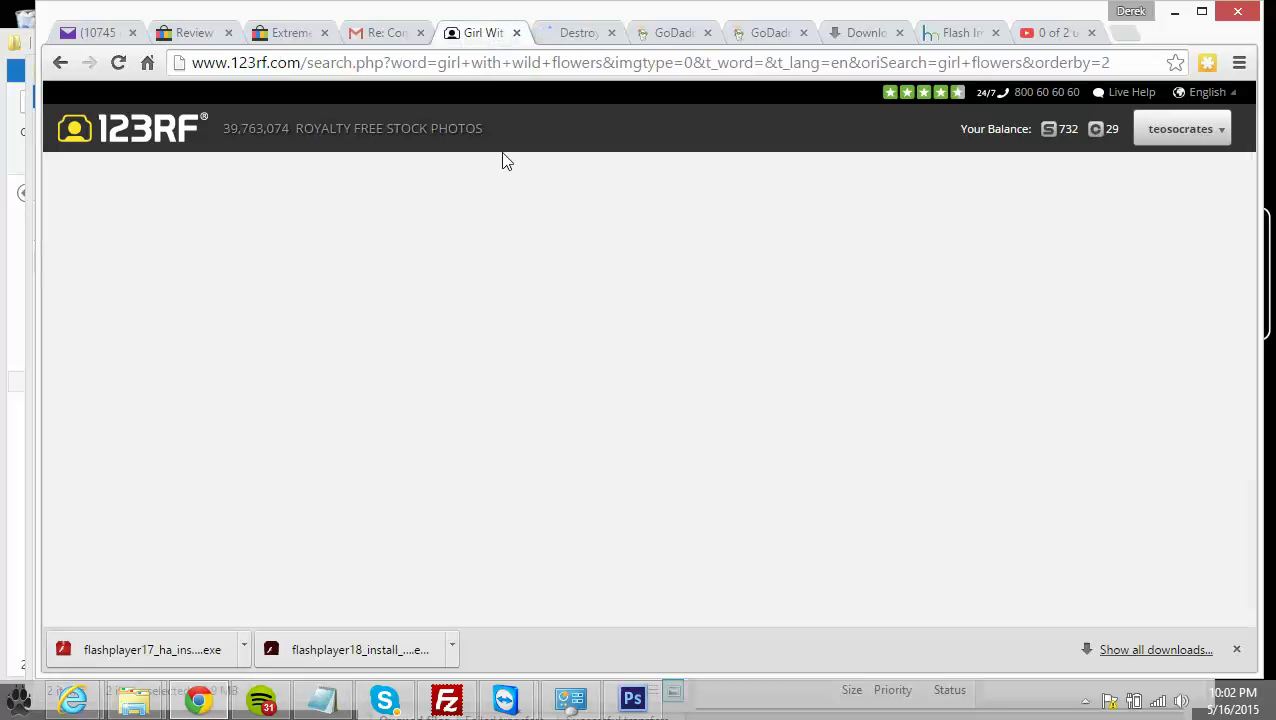
left_click(163, 135)
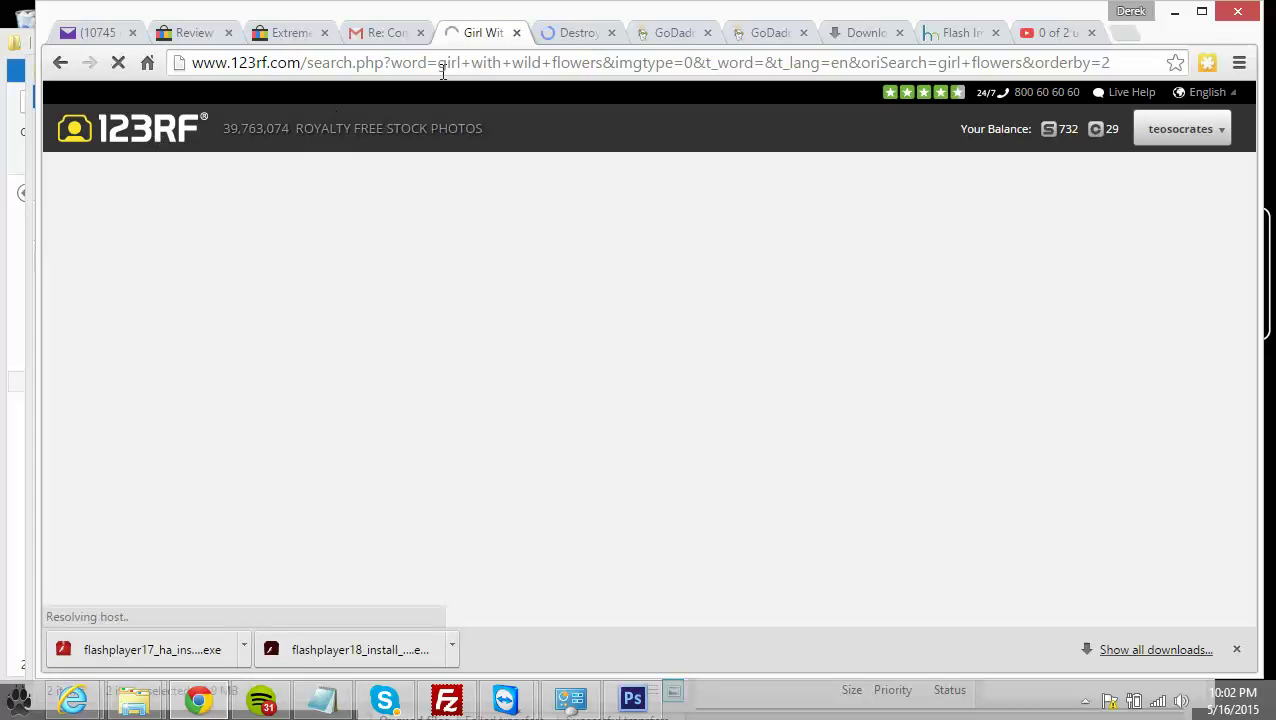
left_click(557, 32)
scroll(548, 261, "down", 3)
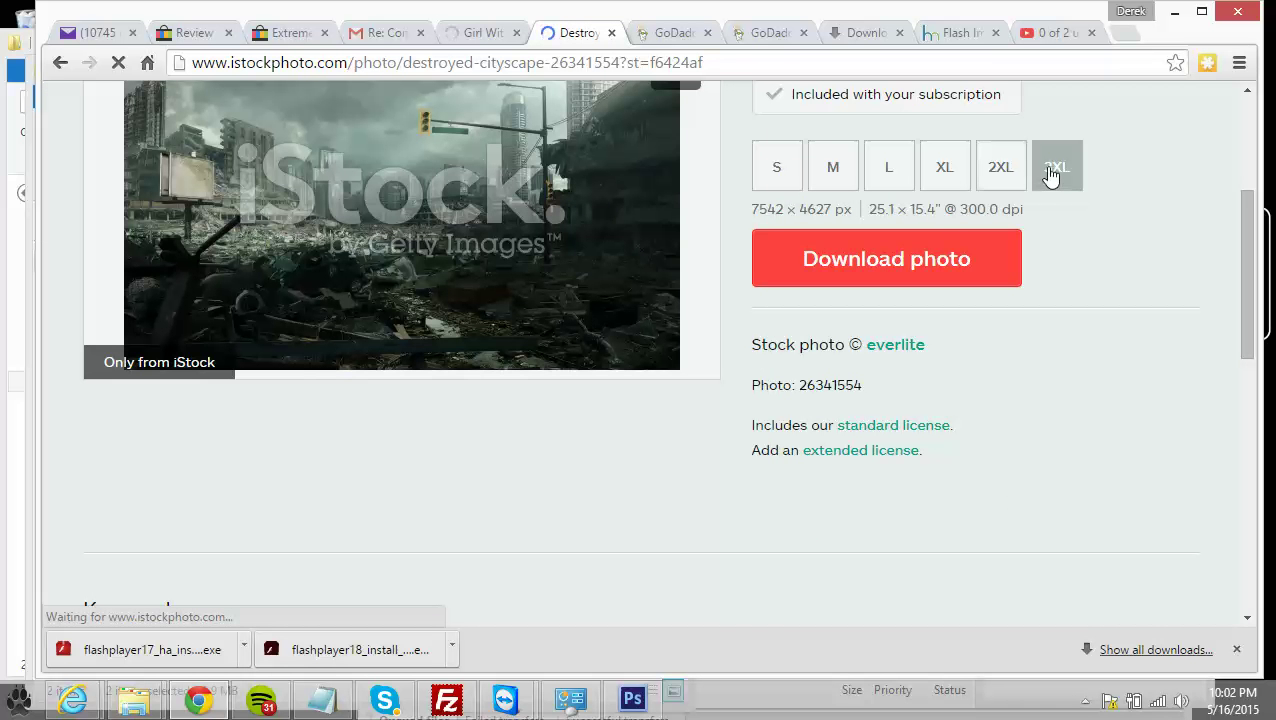
scroll(1055, 177, "up", 1)
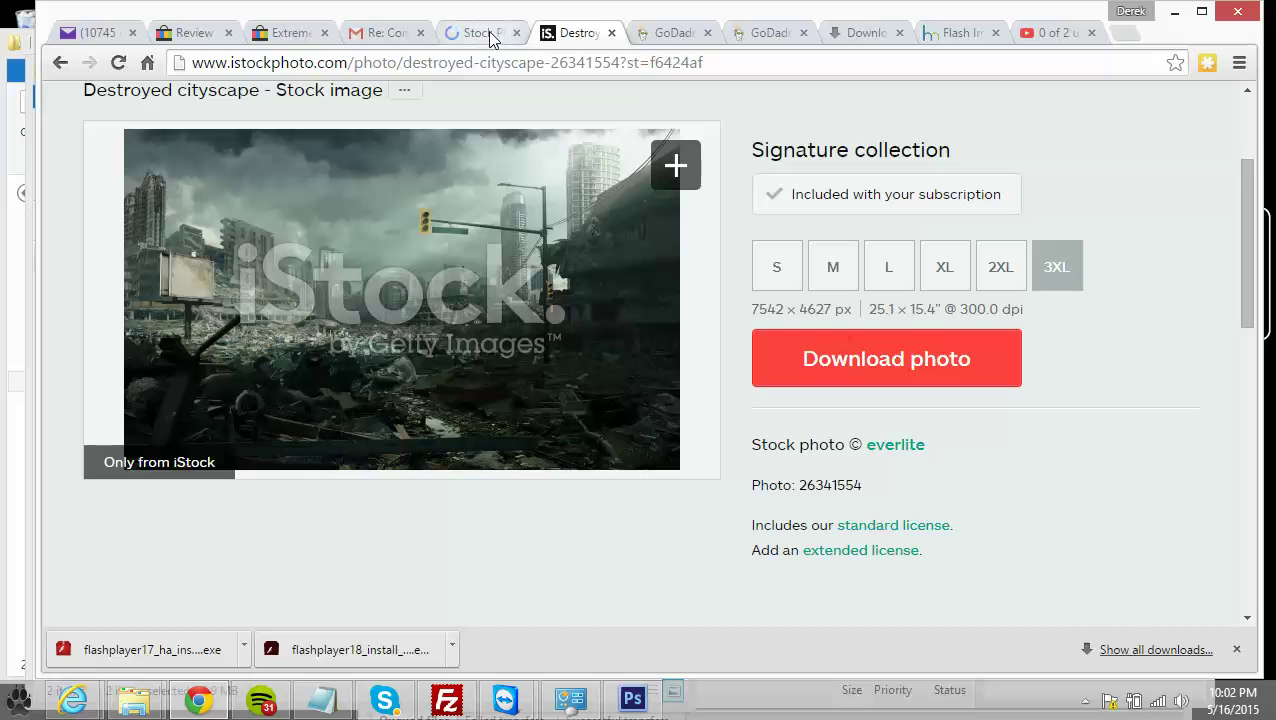
left_click(968, 34)
scroll(831, 152, "up", 3)
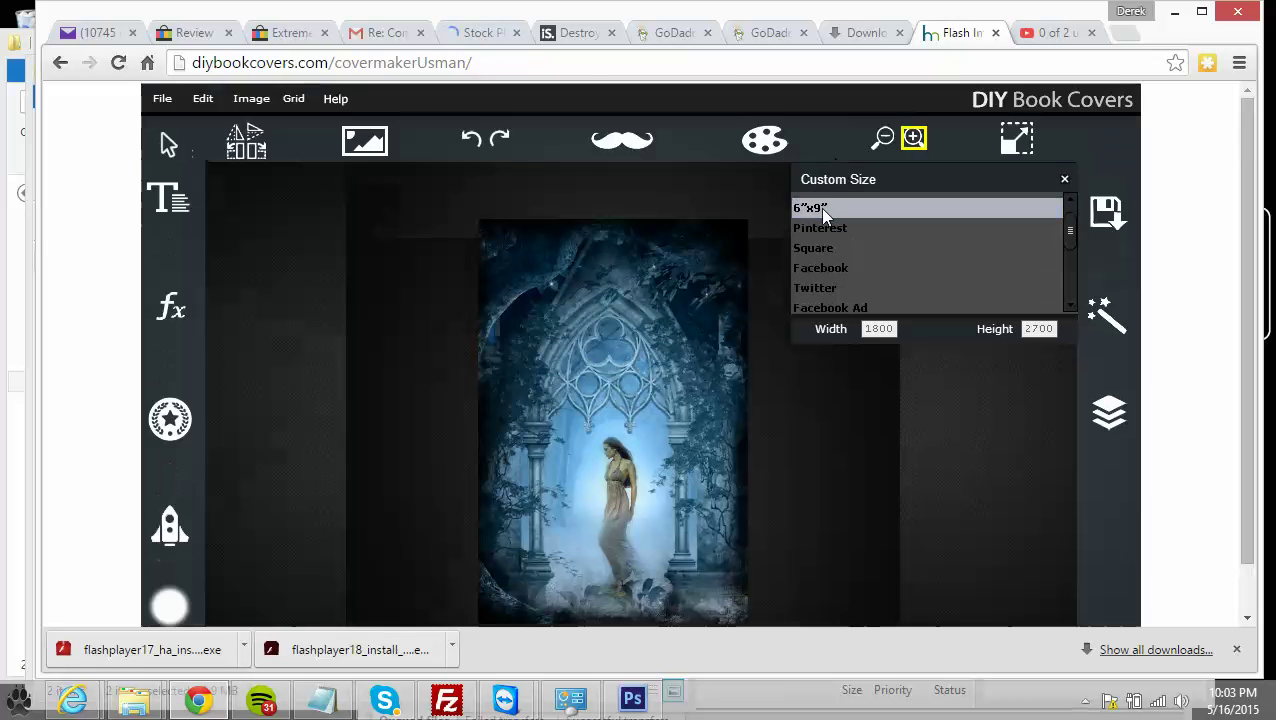
Step: Reposition and shrink the image on the 1800 × 2700 canvas, then pick iStock size M (1770 × 1085 px)
left_click(864, 329)
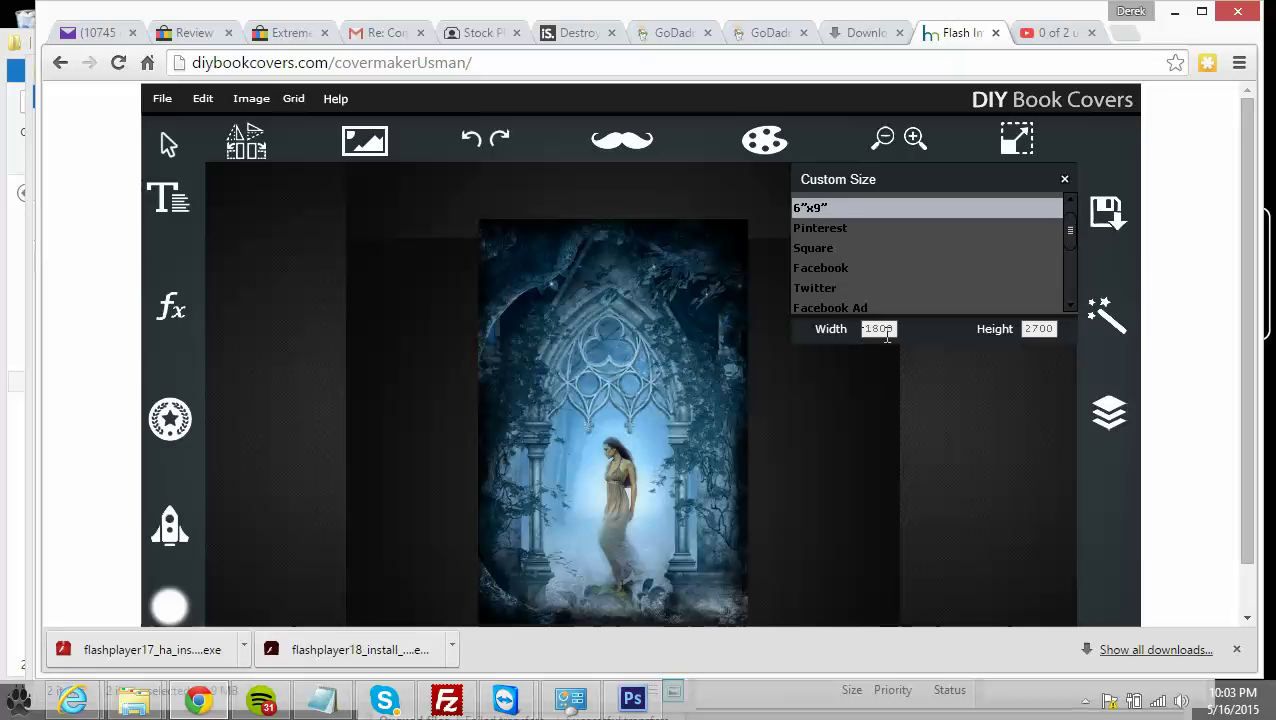
left_click(1024, 328)
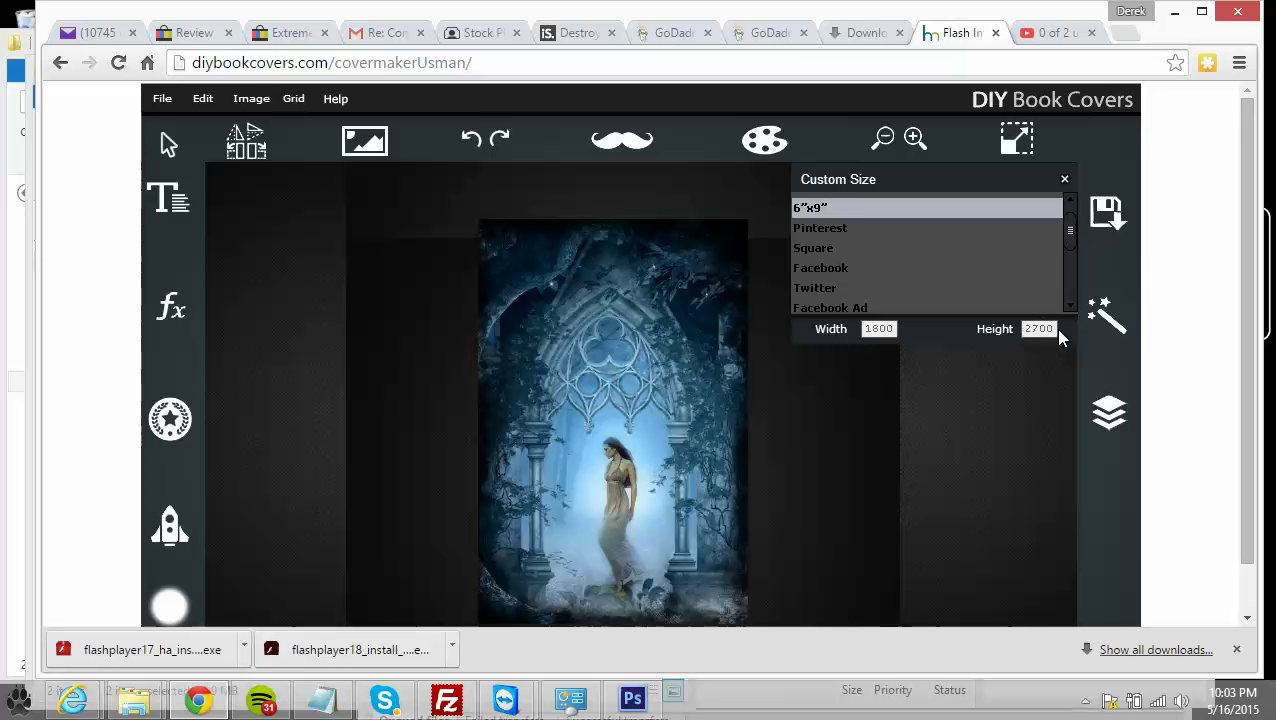
left_click(742, 322)
left_click_drag(692, 285, 760, 456)
left_click(888, 481)
left_click_drag(706, 344, 607, 282)
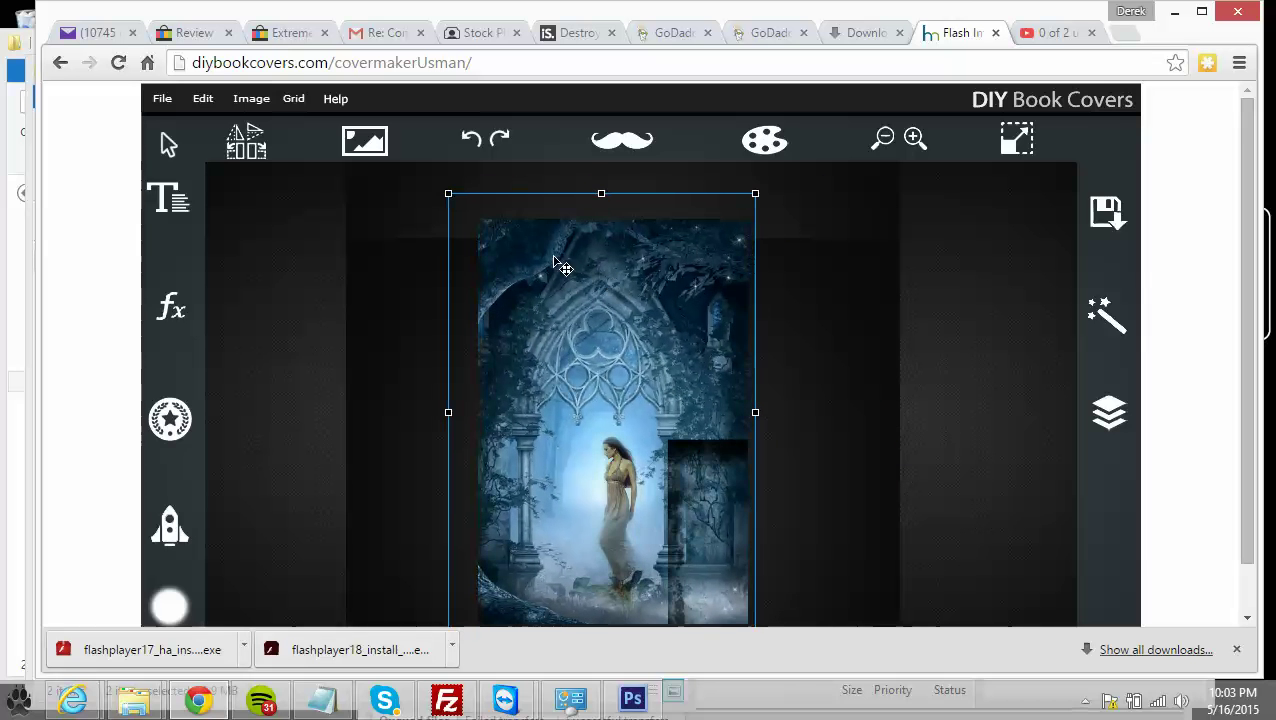
left_click_drag(445, 190, 504, 270)
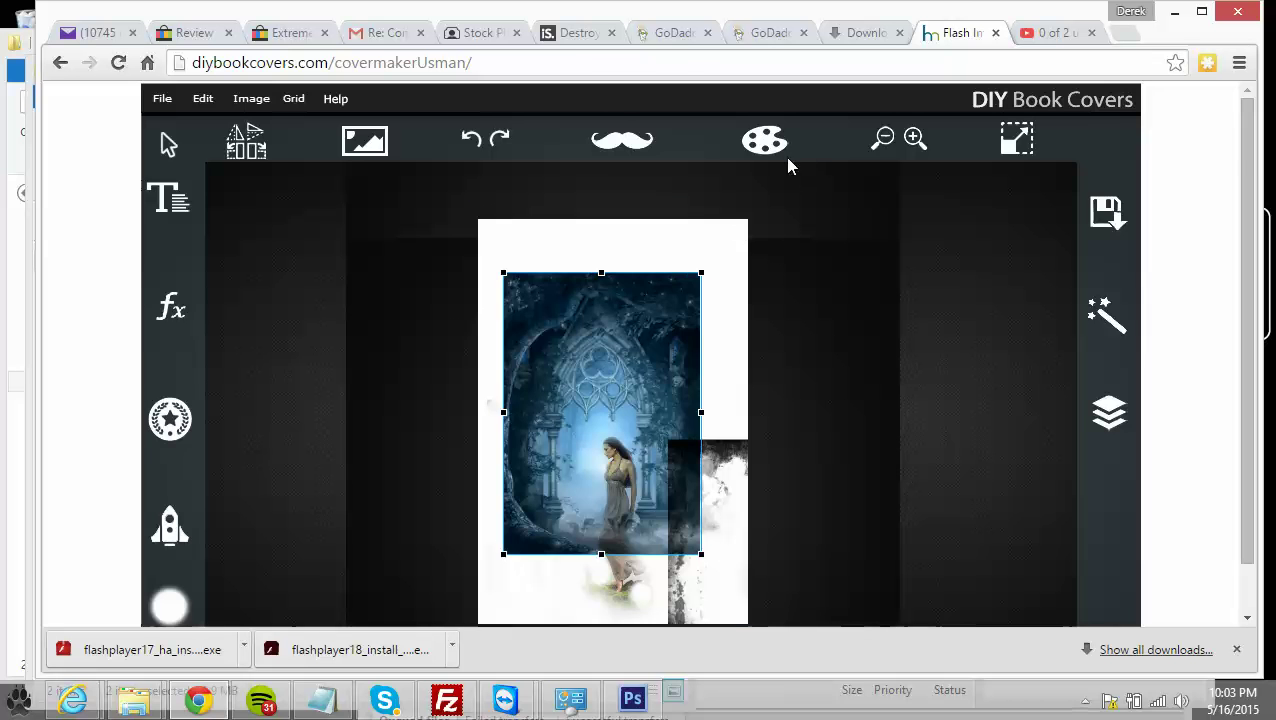
left_click(574, 33)
left_click(838, 276)
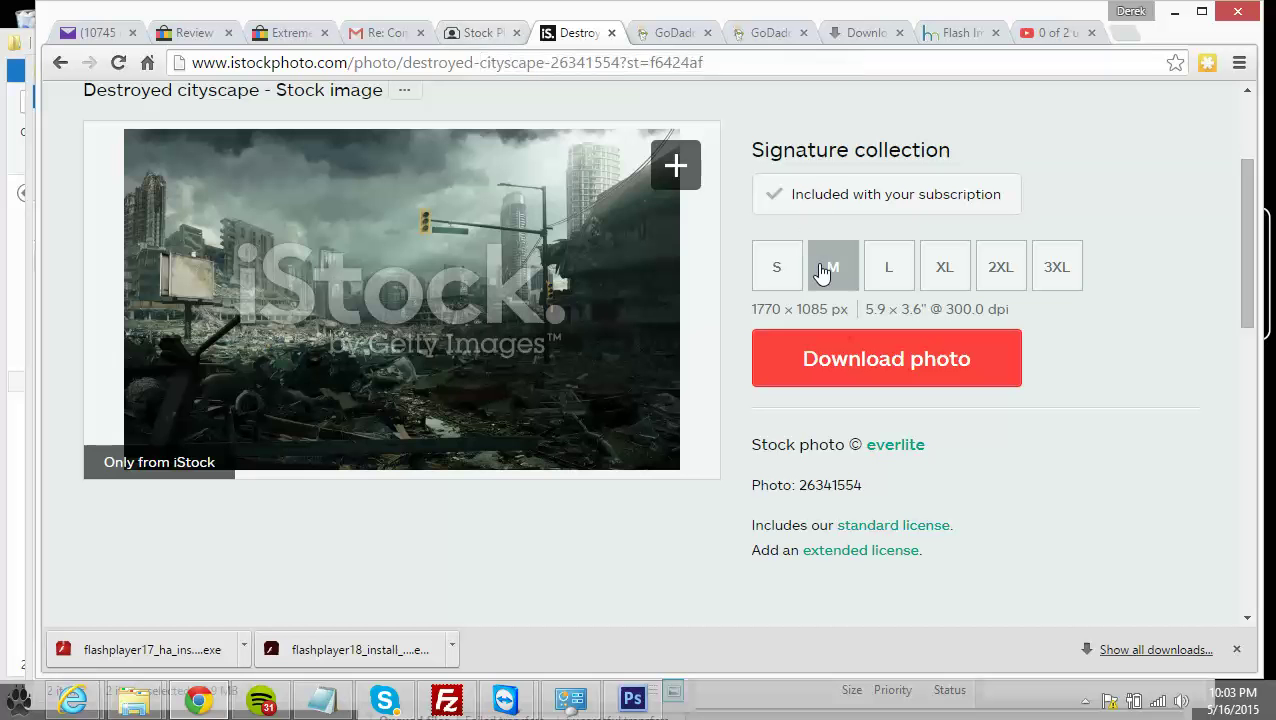
Step: Glance at the 123RF homepage, then return to the DIY Book Covers editor
left_click(490, 32)
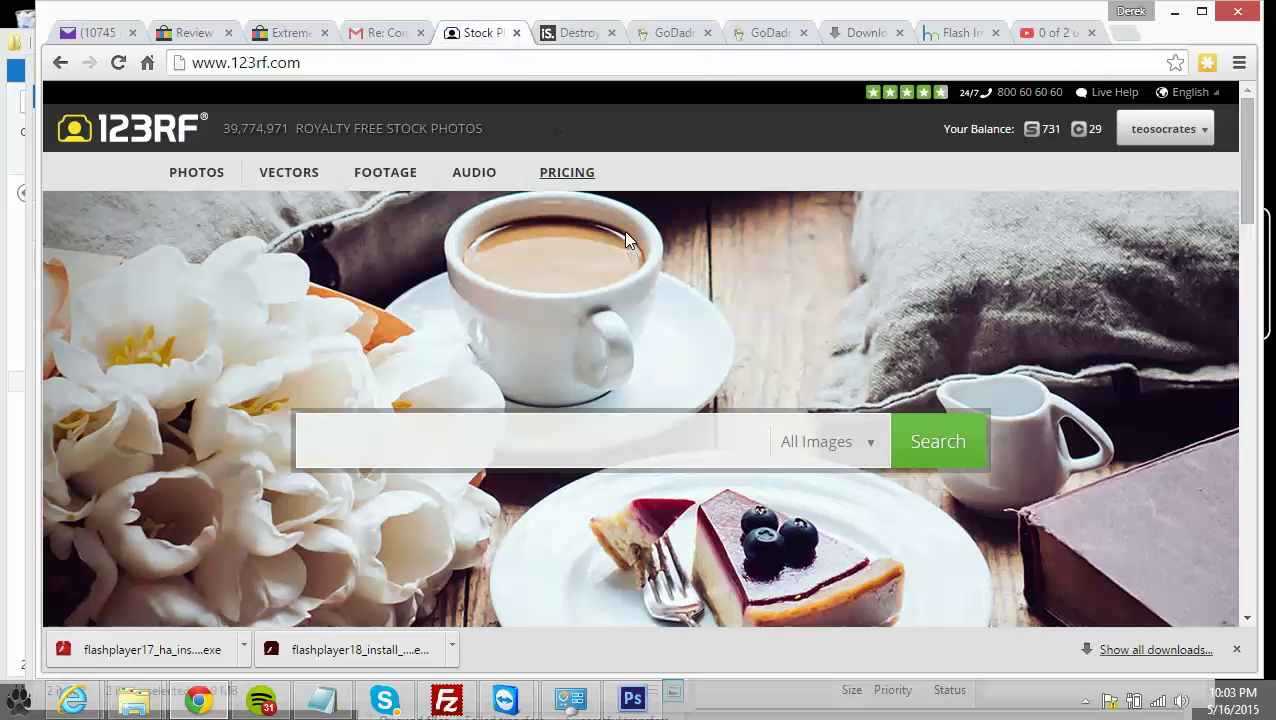
left_click(958, 35)
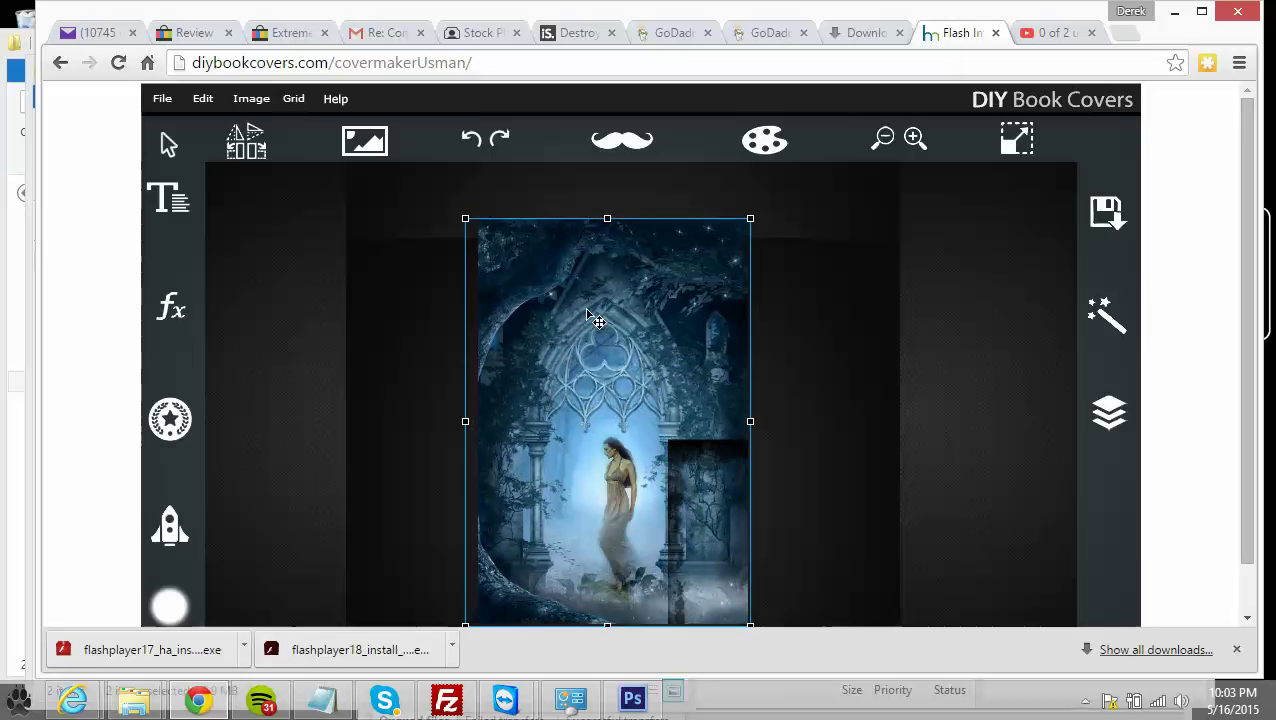
Step: Drag the offset archway image copy up-left to line up with the background, then deselect
left_click(786, 366)
scroll(779, 354, "down", 1)
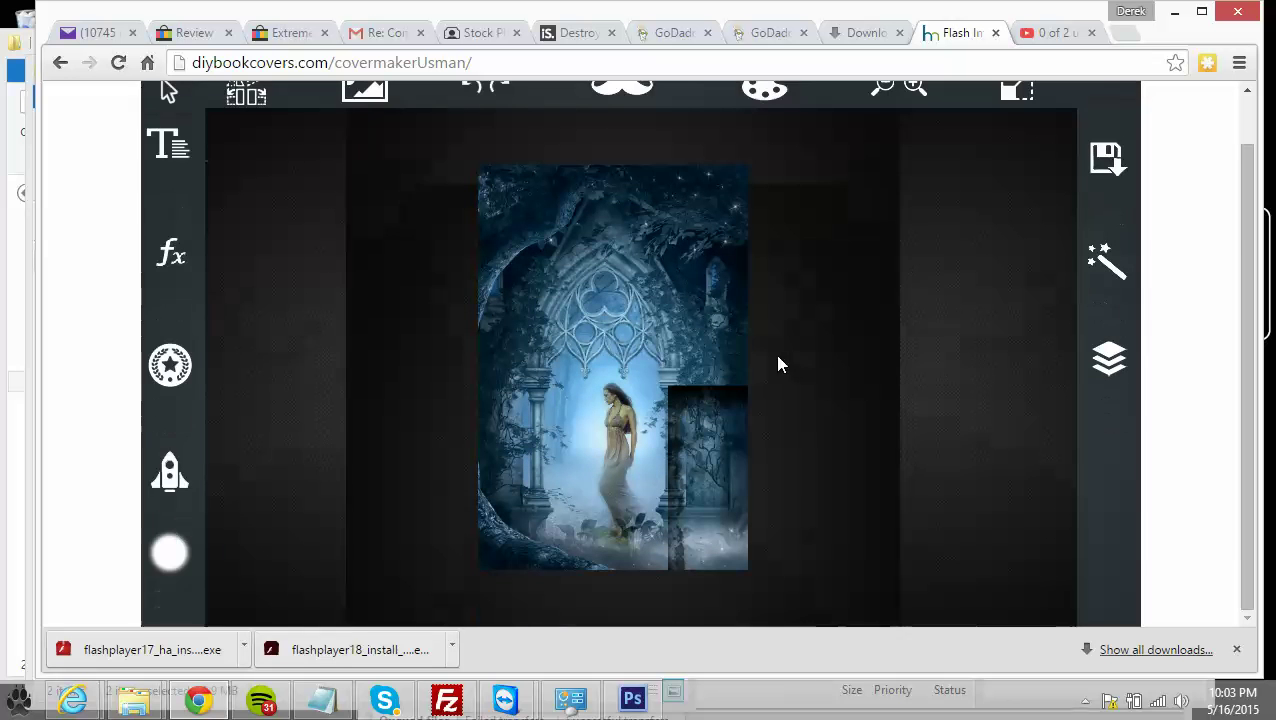
left_click(703, 306)
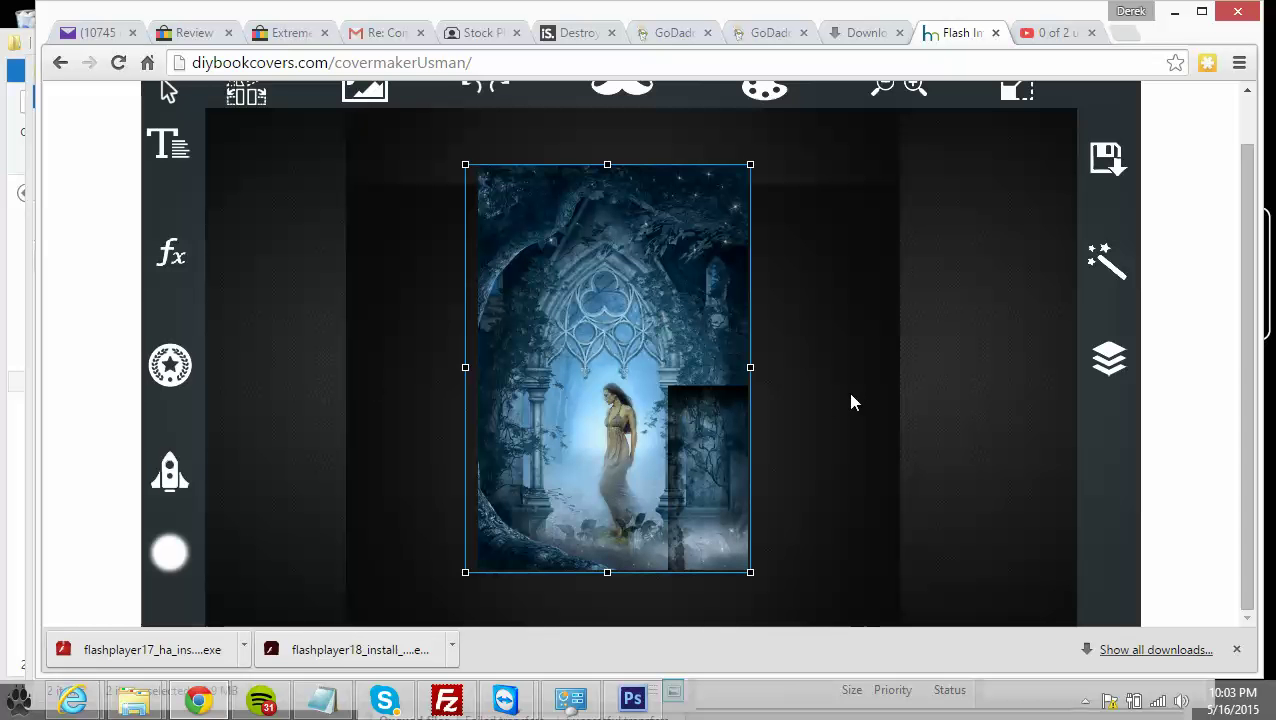
left_click_drag(726, 413, 509, 193)
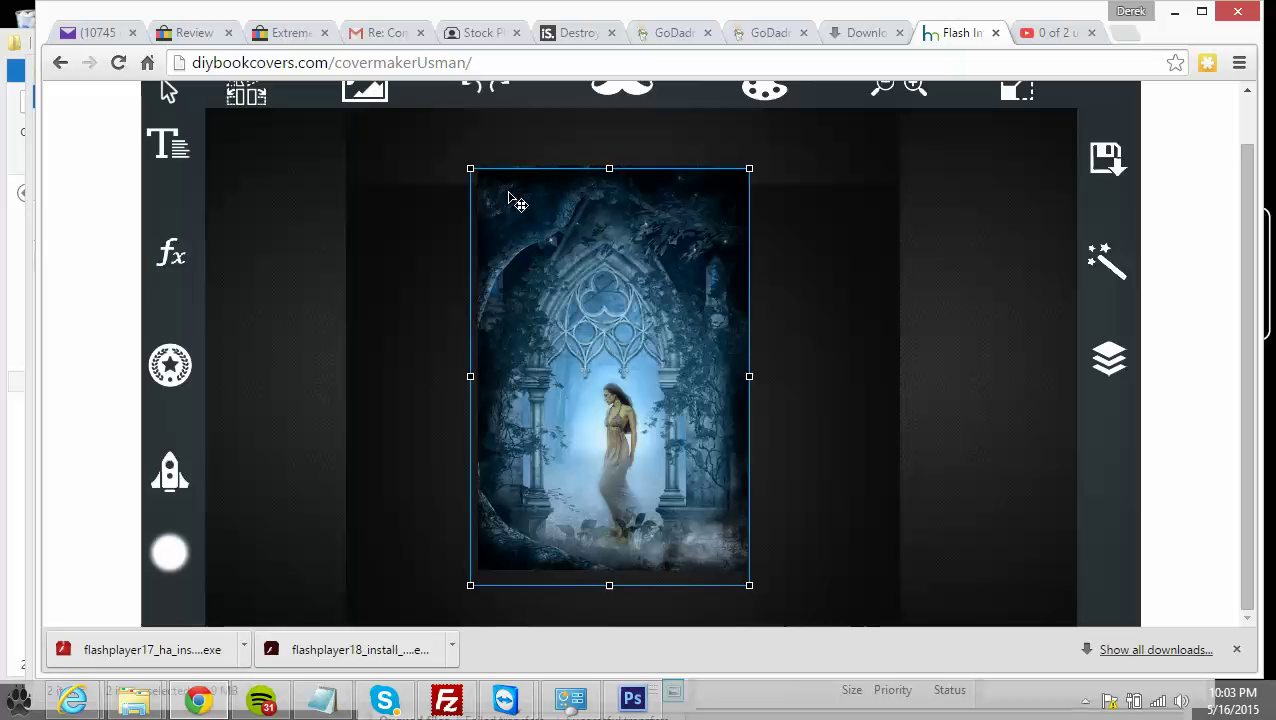
left_click(825, 354)
left_click(678, 302)
left_click(793, 341)
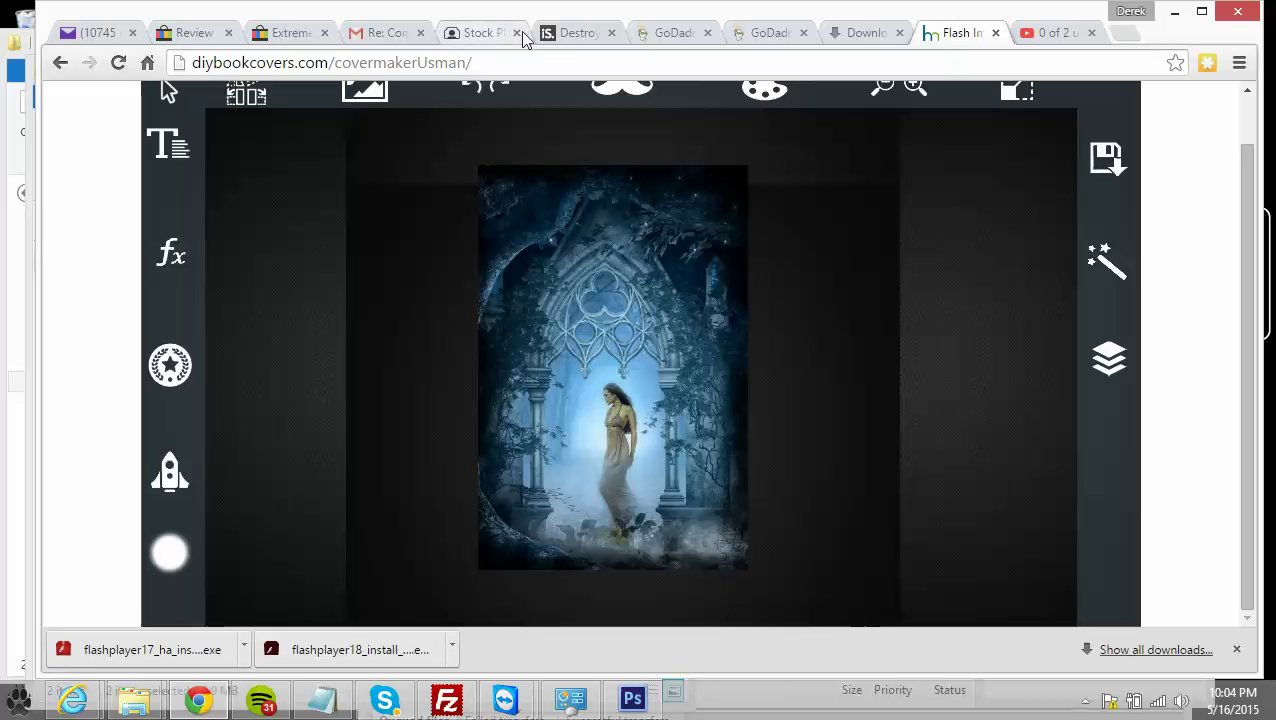
Step: On the iStock cityscape page, select size L at 2831 × 1736 px
left_click(575, 32)
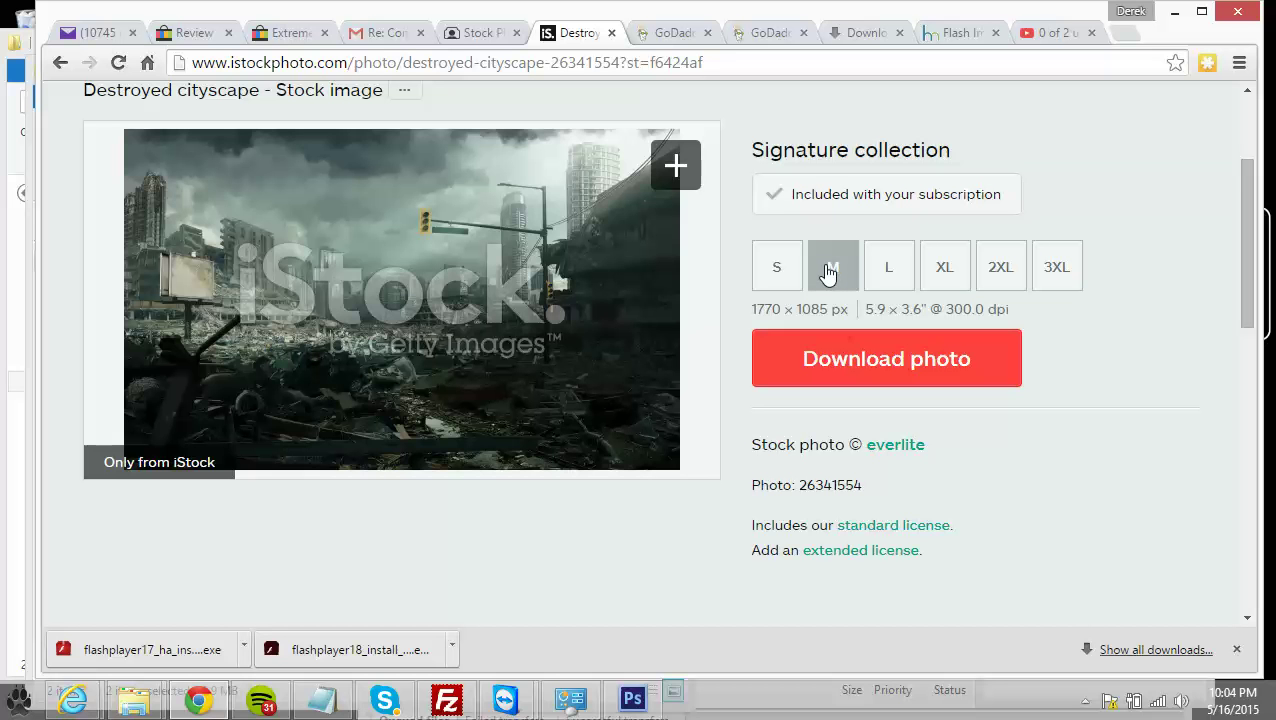
left_click(884, 283)
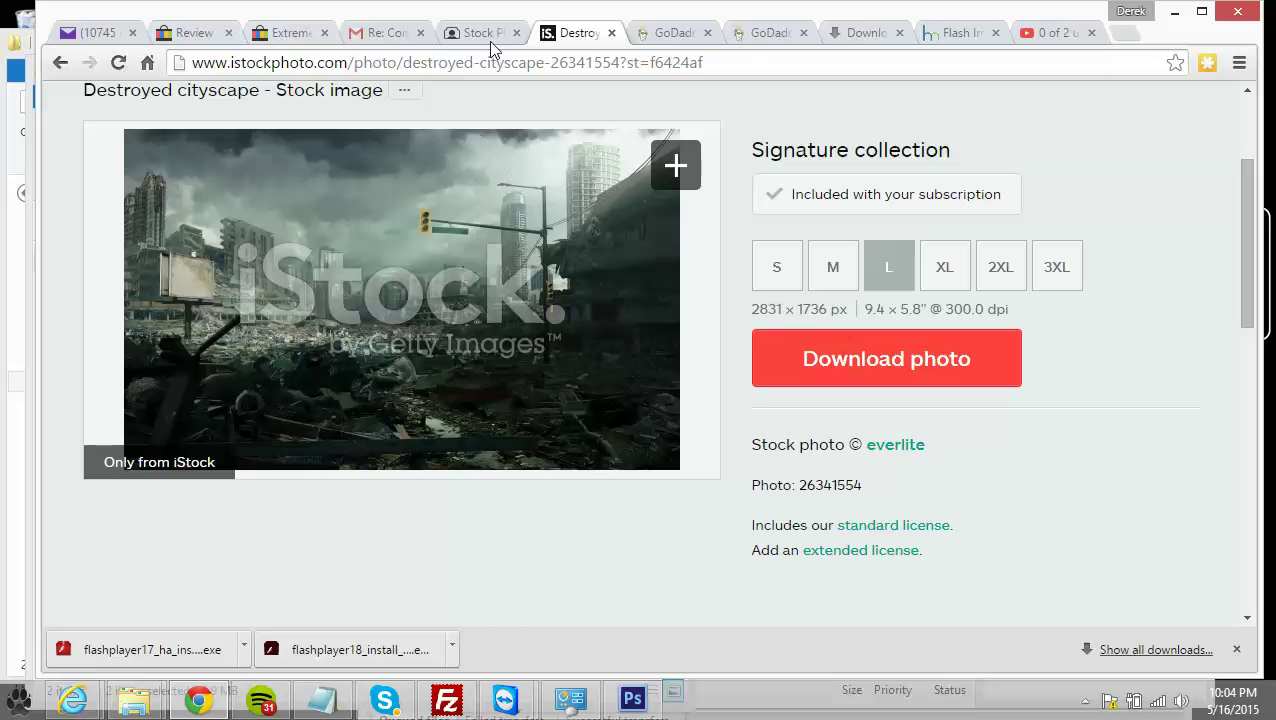
Step: Open the cover maker's image import picker to compare overlays file sizes, then switch to Photoshop
left_click(955, 33)
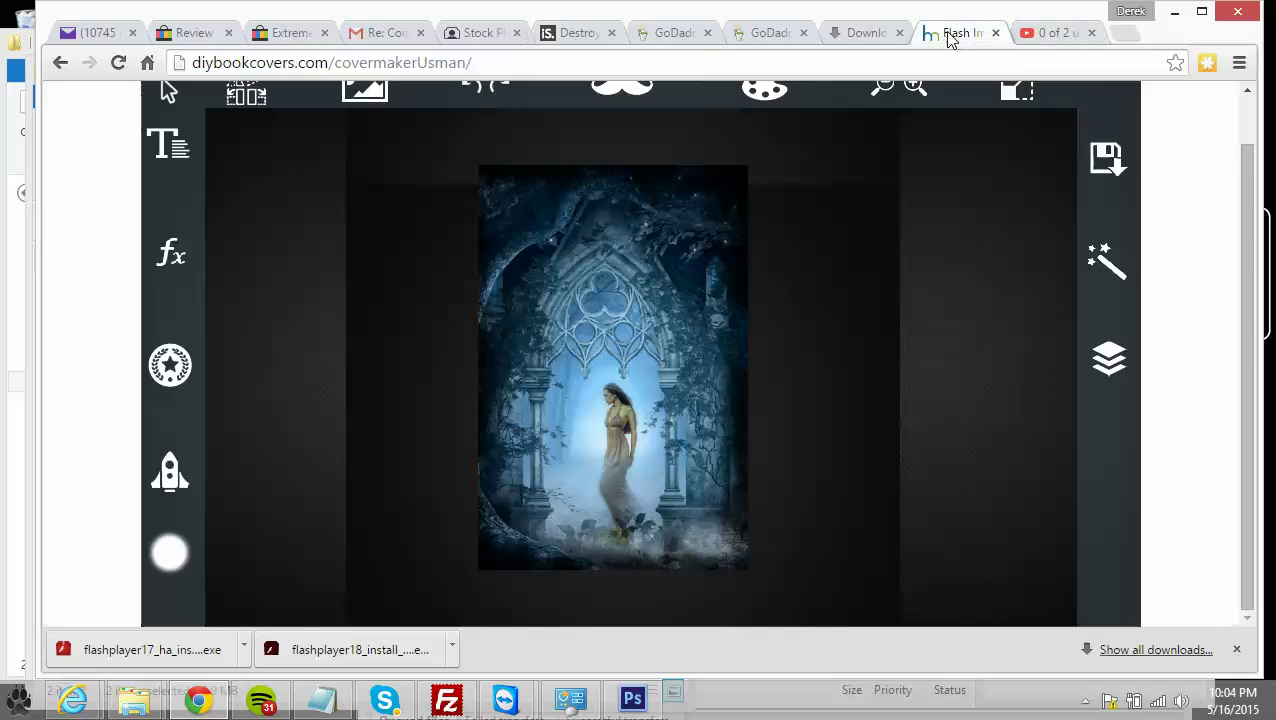
left_click(363, 91)
left_click(372, 137)
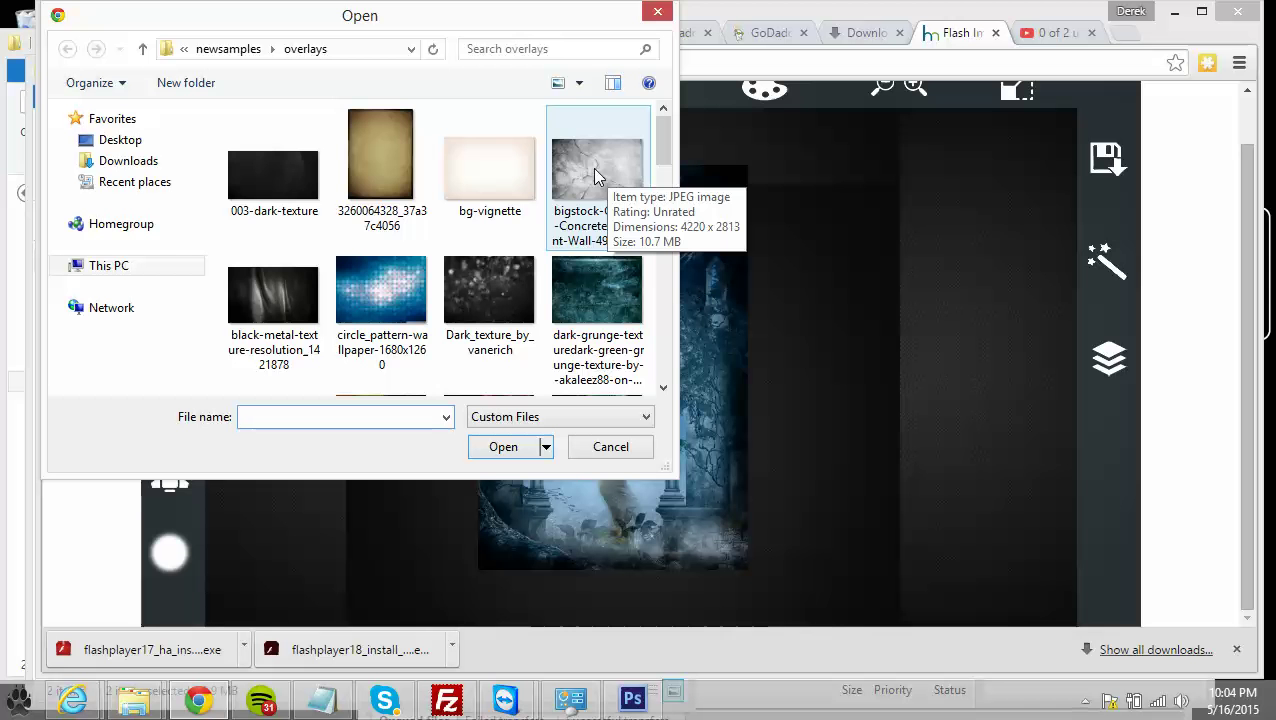
mouse_move(658, 148)
left_mouse_down()
mouse_move(663, 352)
mouse_move(663, 128)
left_mouse_up()
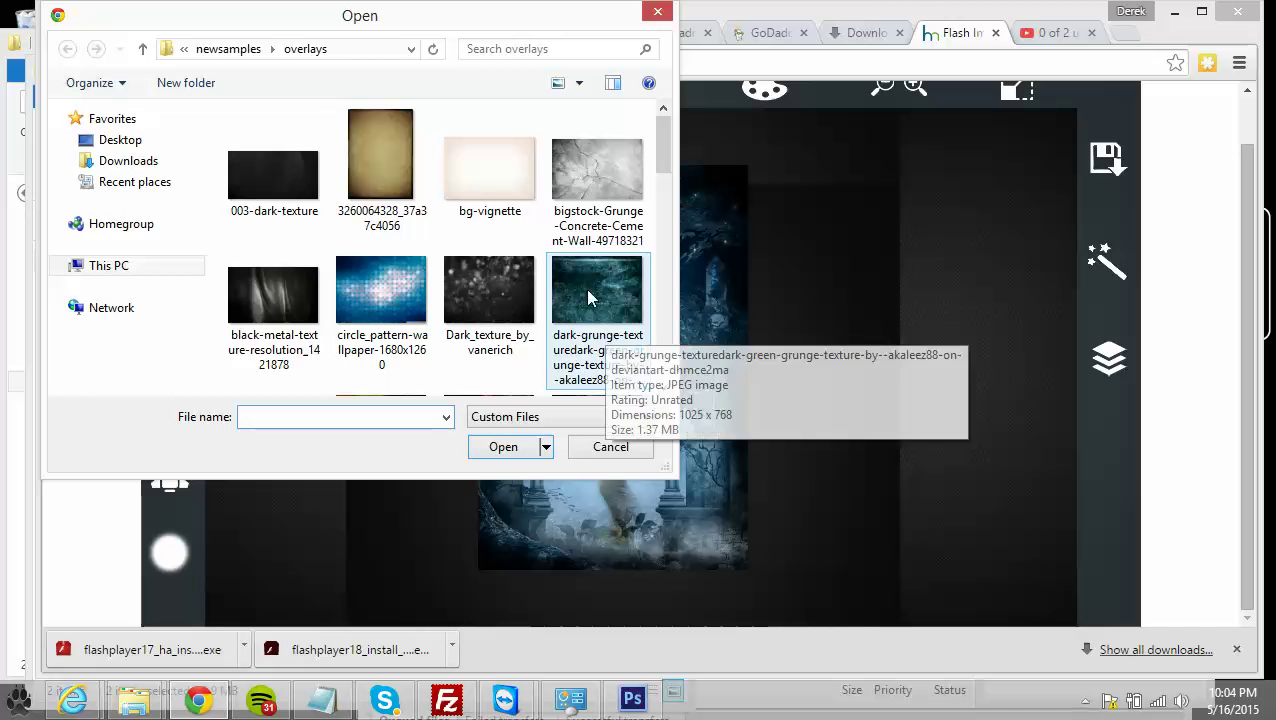
left_click(632, 698)
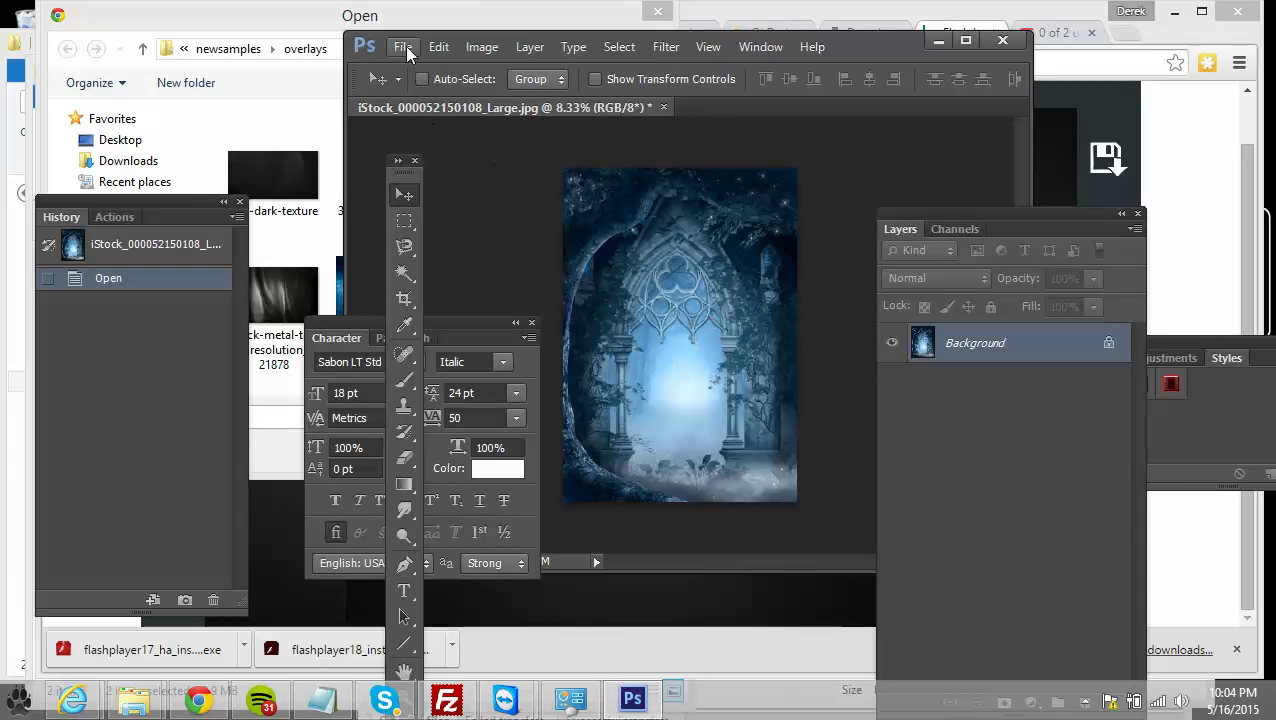
Step: Set up a Save for Web JPEG export of the archway image at Maximum quality
left_click(402, 47)
left_click(456, 324)
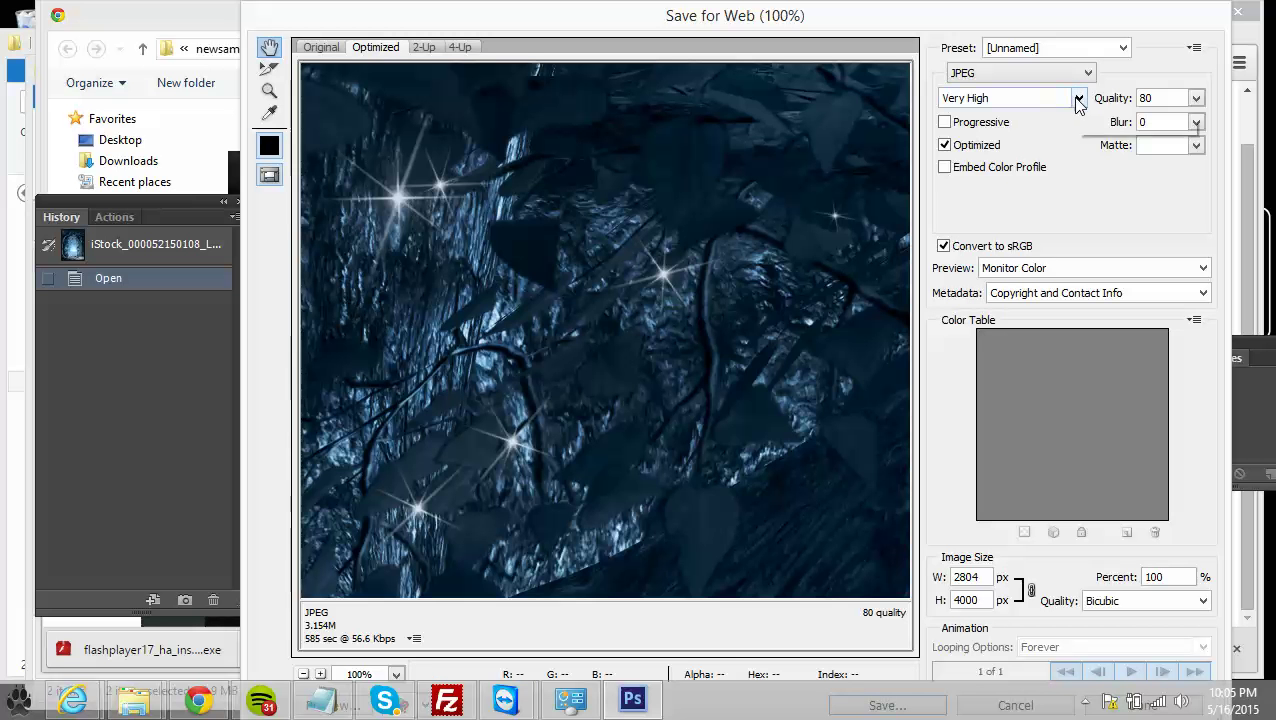
left_click(1077, 99)
left_click(1006, 182)
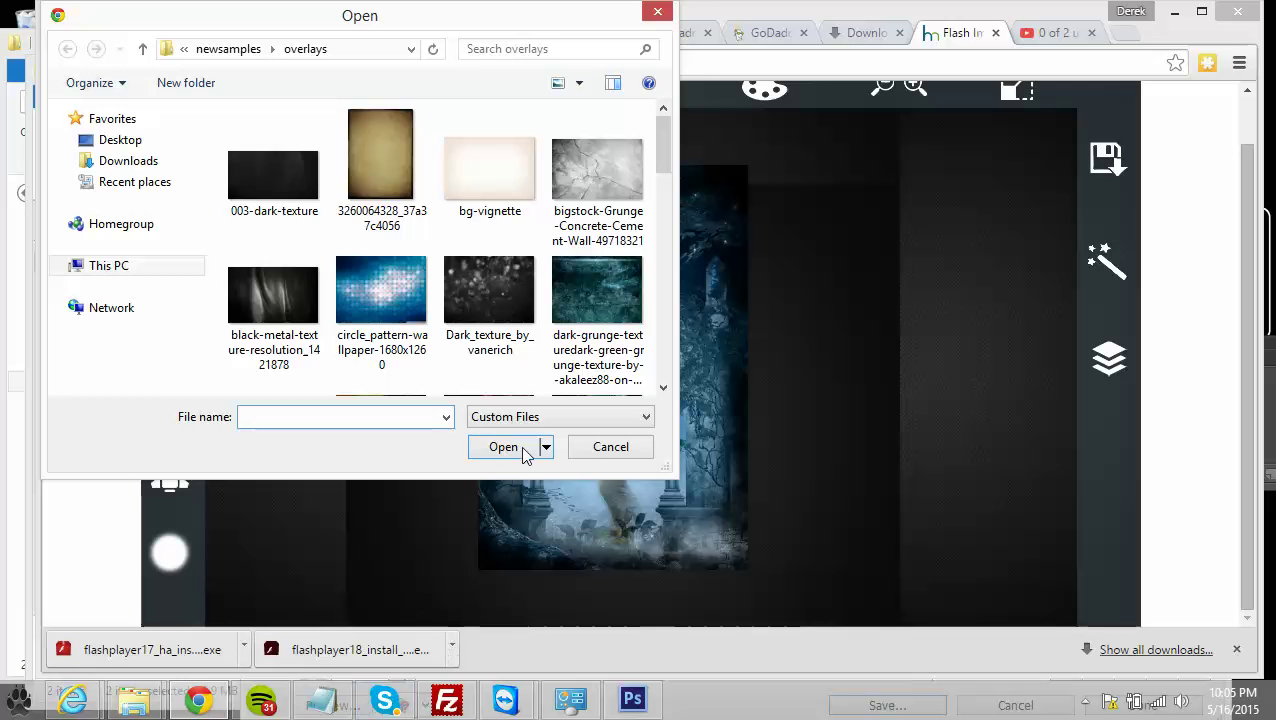
Step: Cancel the image import and close the Add Image panel, returning to the archway cover
left_click(608, 447)
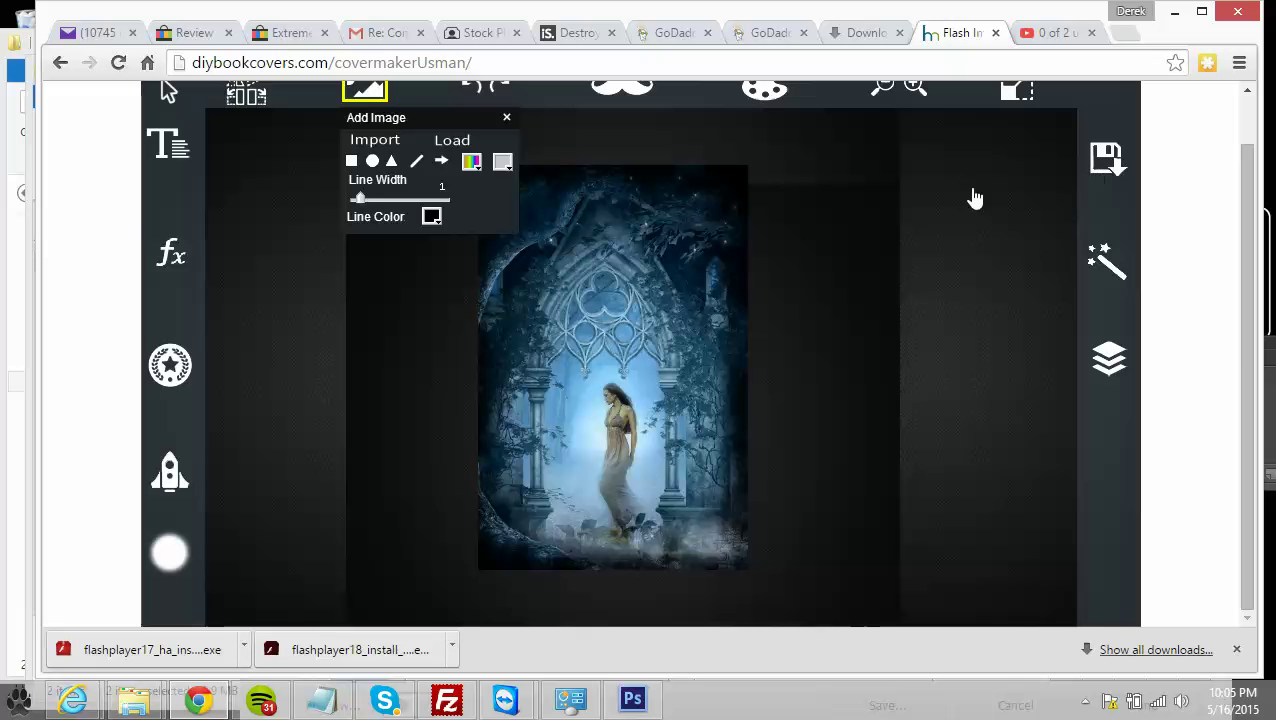
left_click(506, 117)
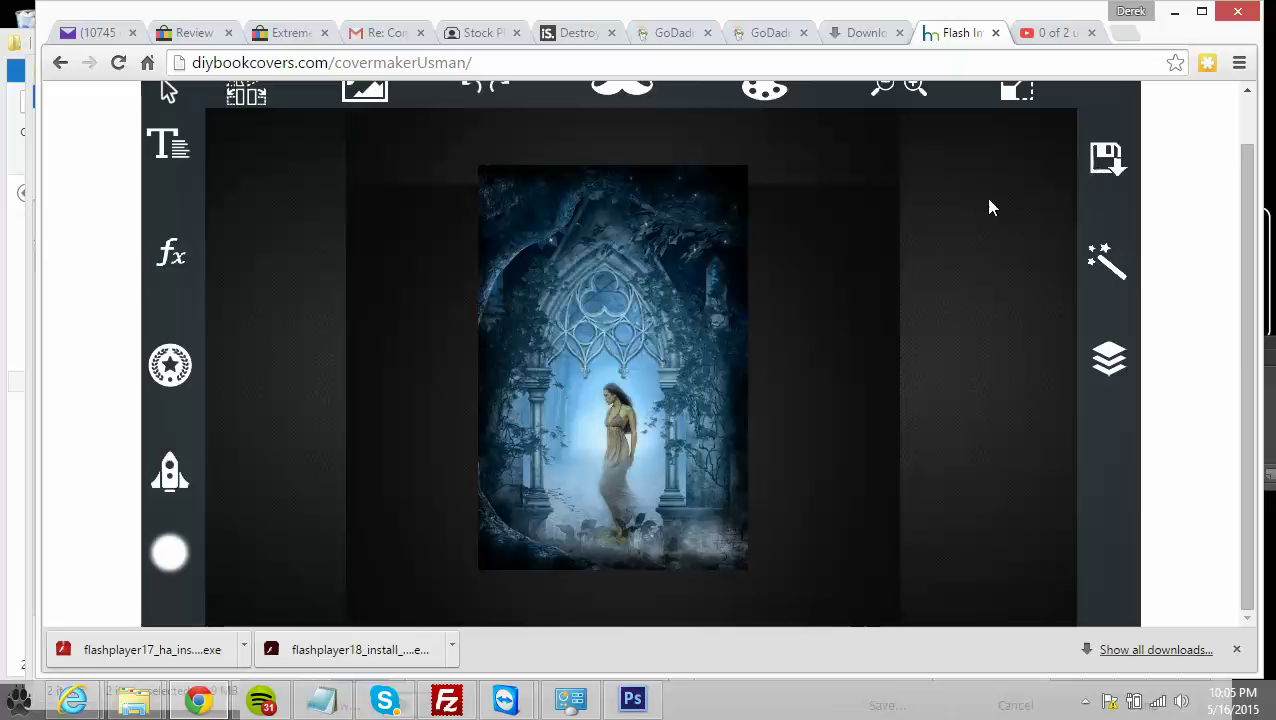
Step: Delete the bottom gothic-arch Image layer, leaving the woman on a white grunge frame
left_click(680, 350)
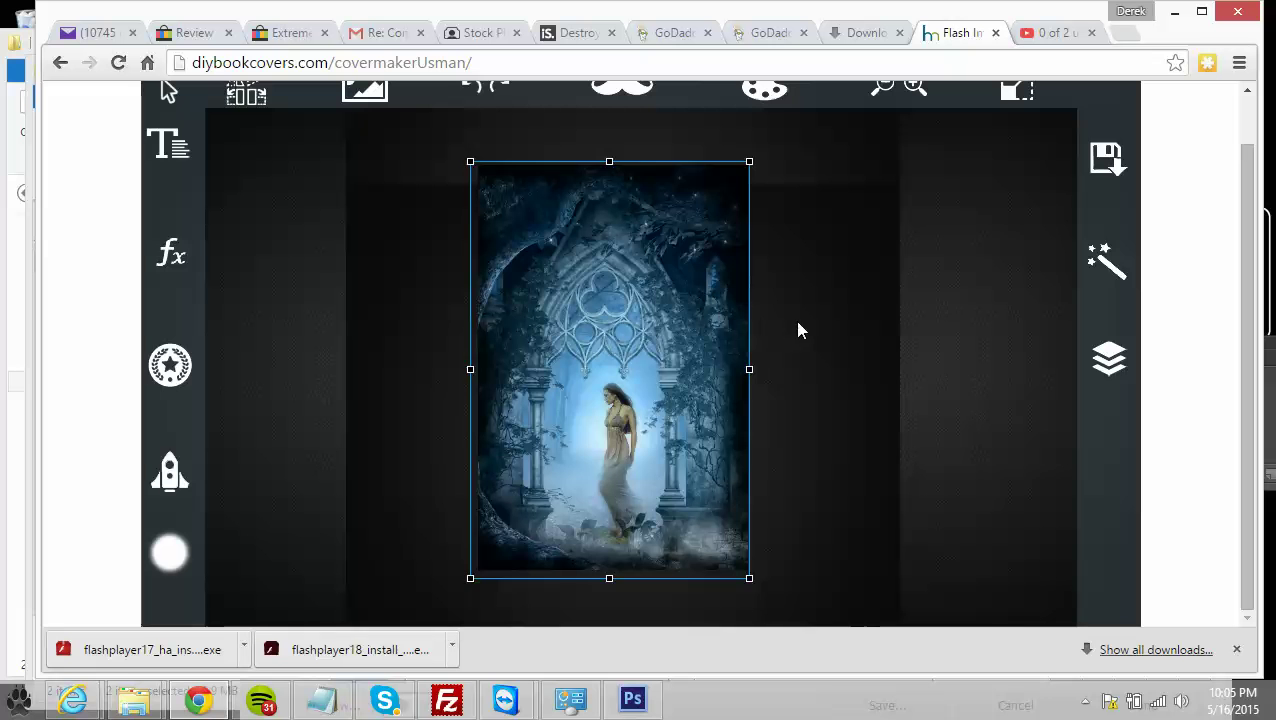
left_click(798, 330)
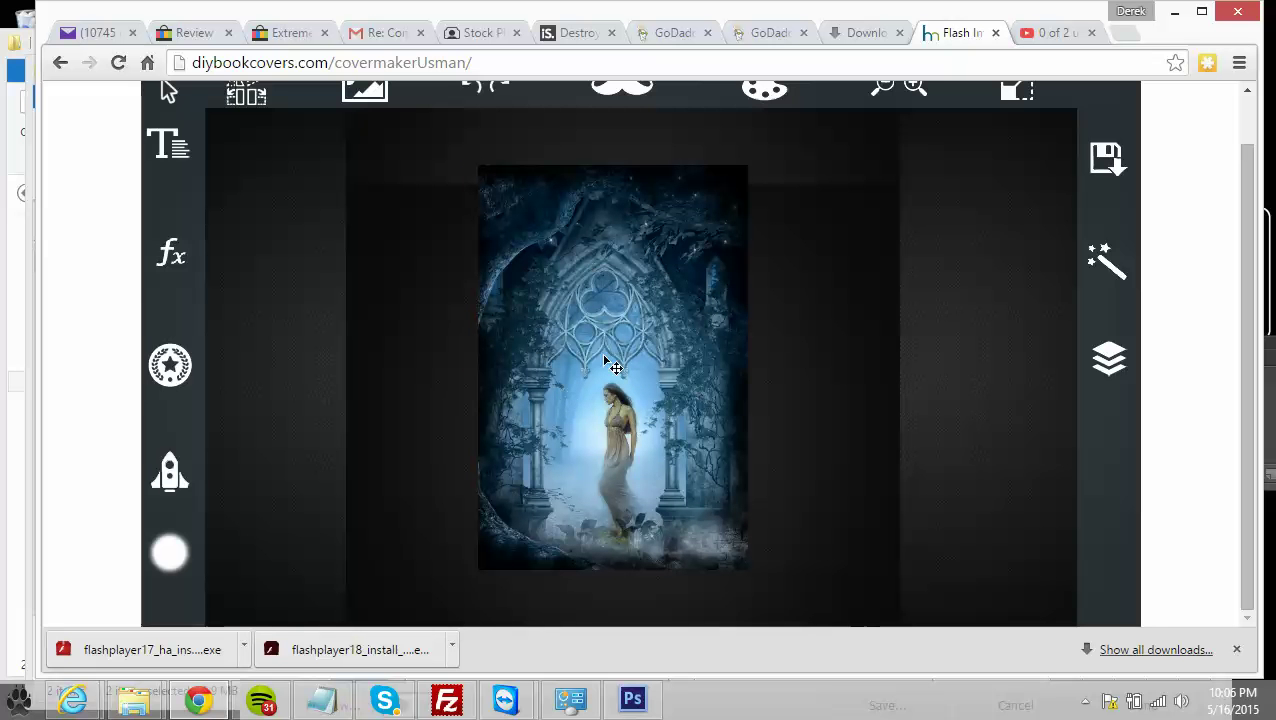
left_click(1108, 358)
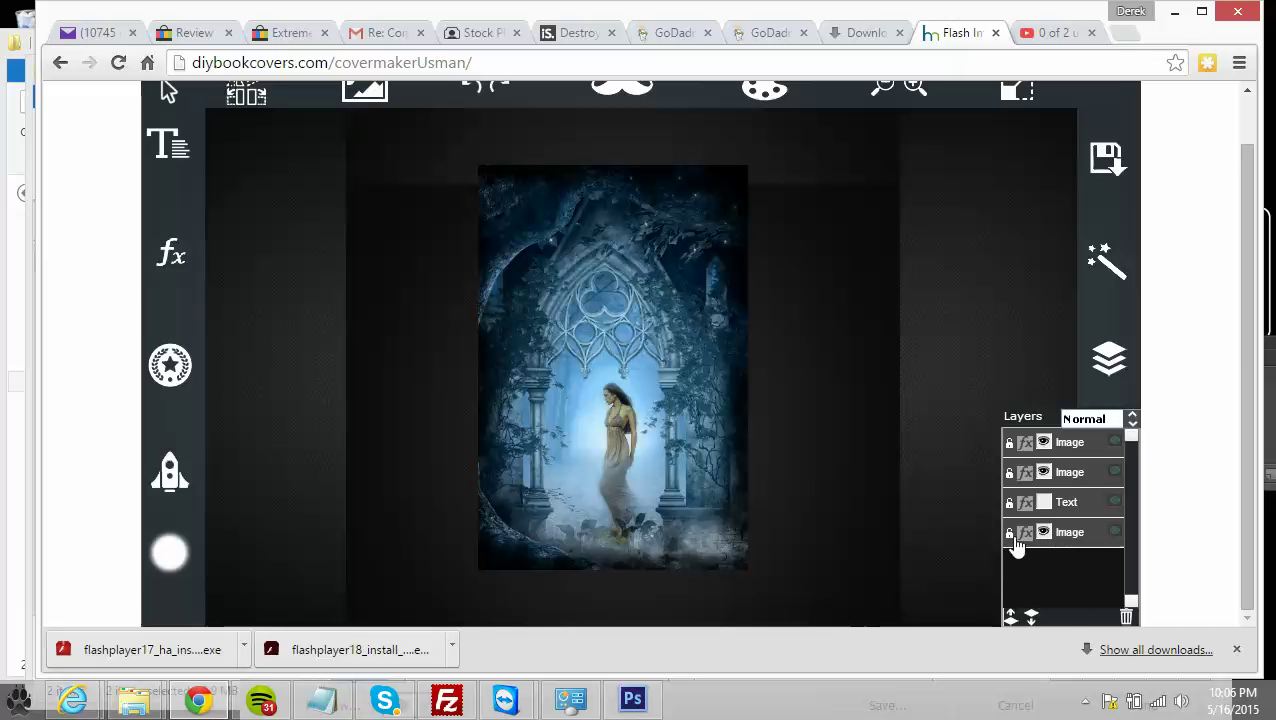
left_click(1071, 537)
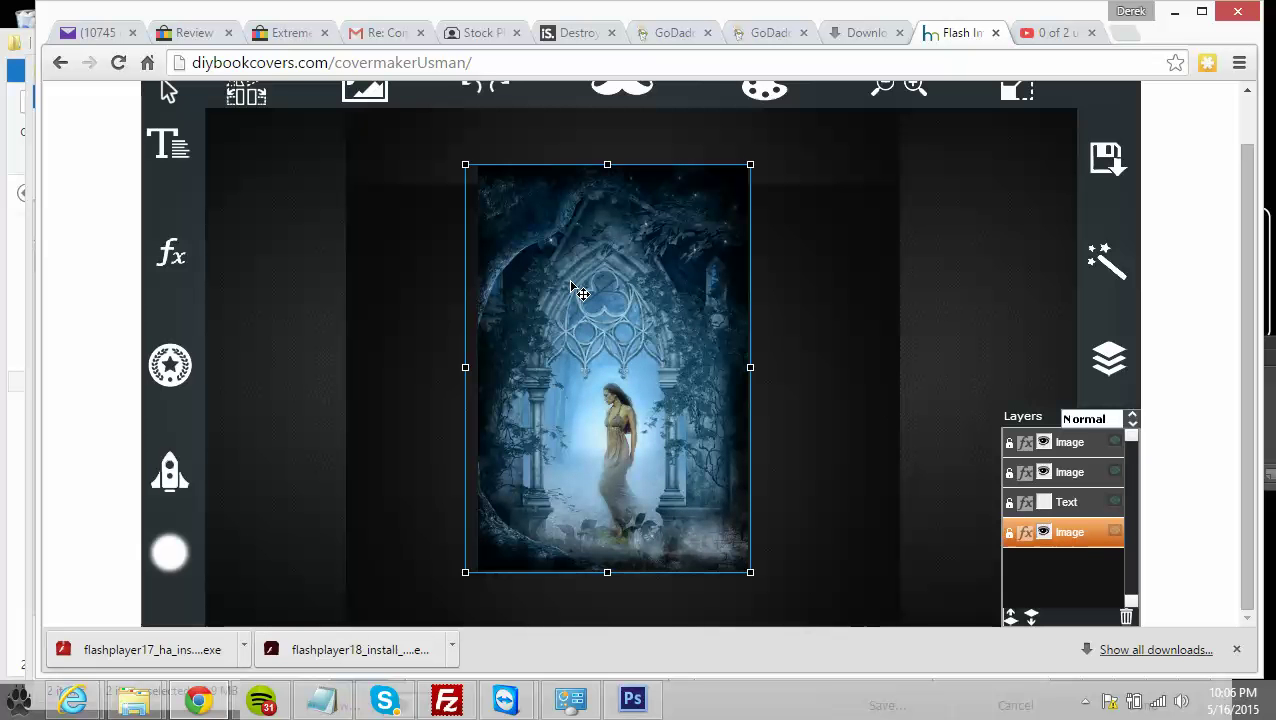
key("Delete")
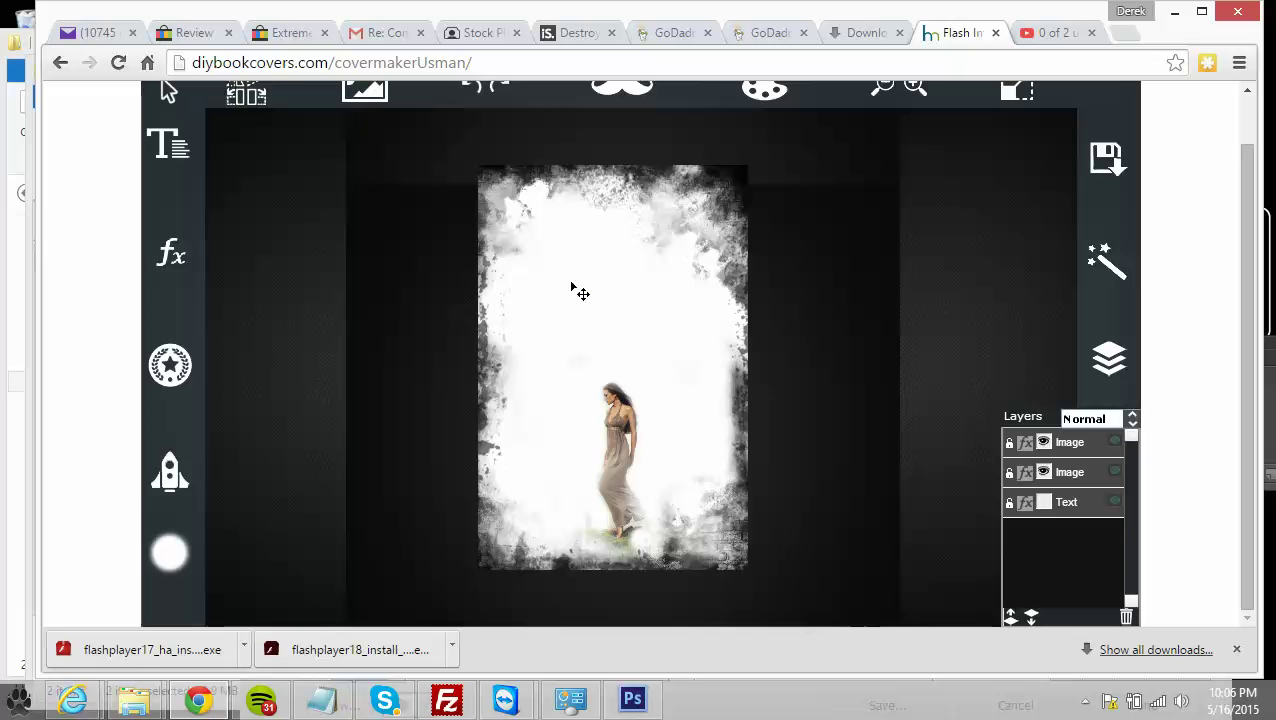
left_click(1064, 477)
left_click(740, 400)
left_click(805, 280)
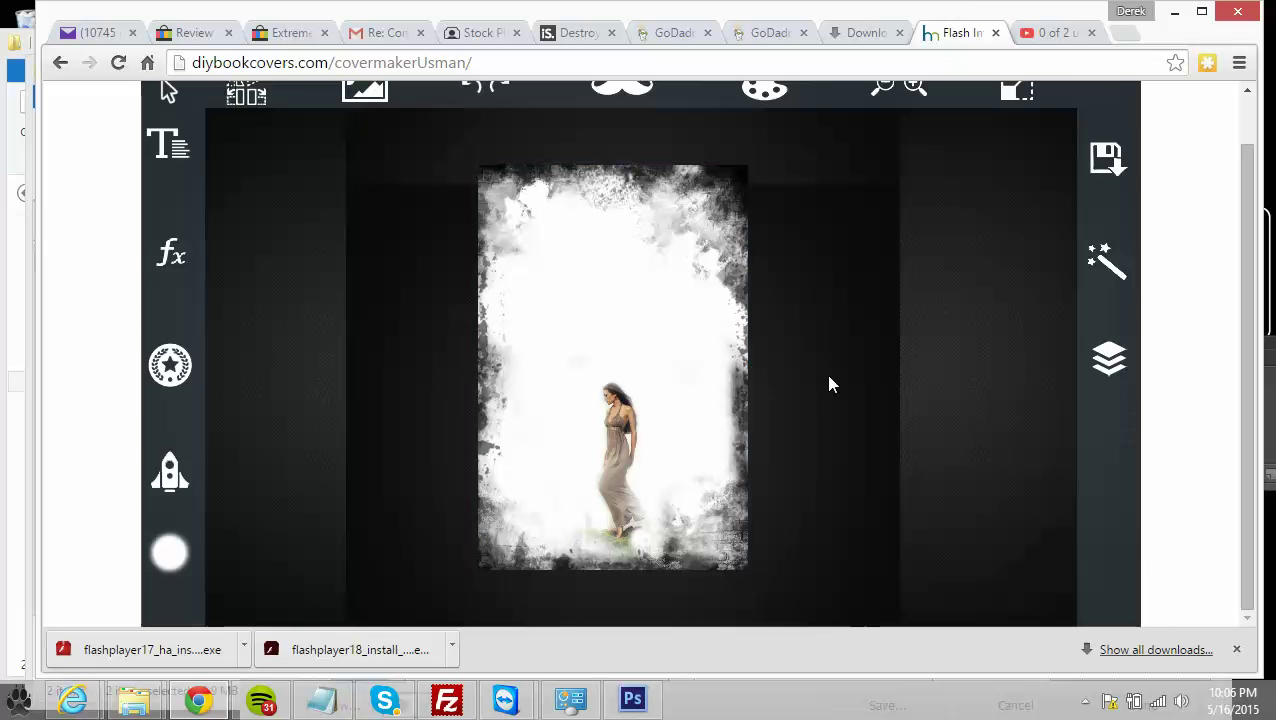
scroll(824, 370, "up", 2)
scroll(830, 372, "down", 1)
scroll(600, 245, "up", 1)
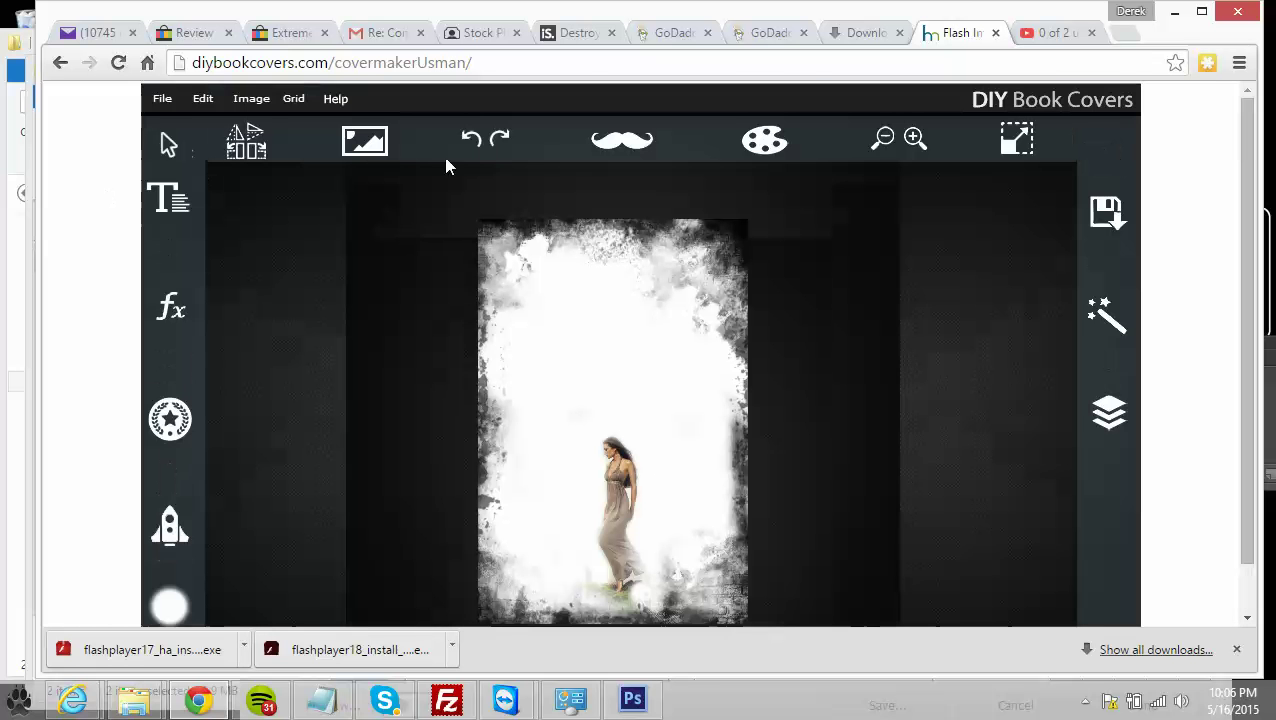